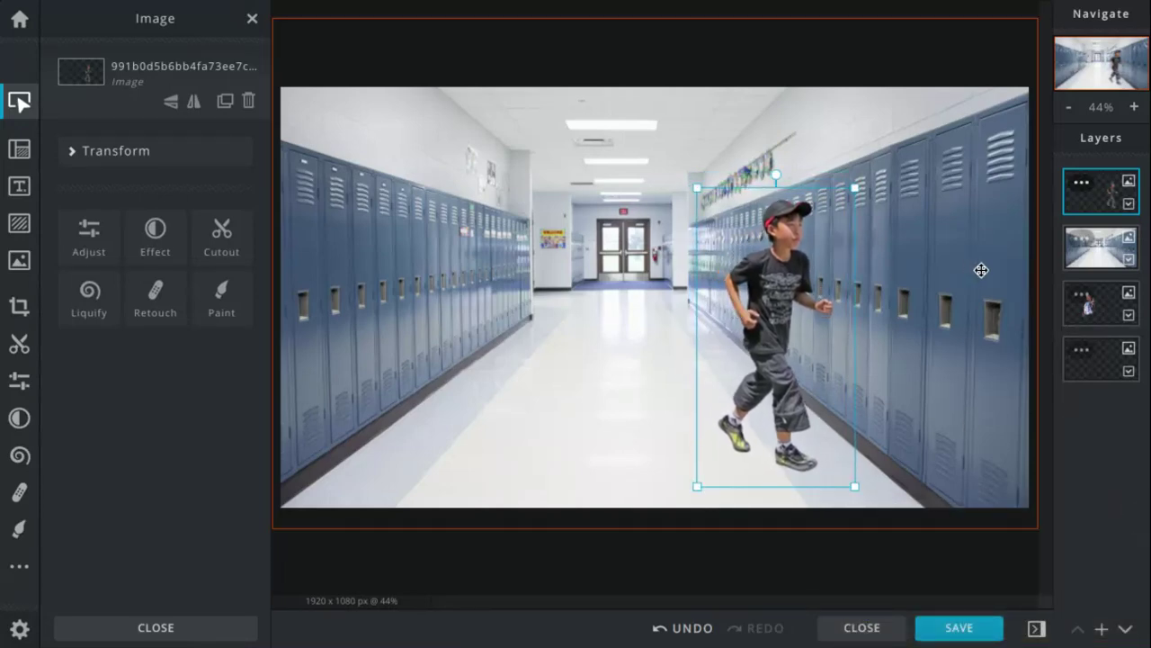
Bring the thumbs-up boy's layer to the top of the stack and shift him closer to the hallway's centre
{"action": "left_click_drag", "start_coordinate": [1088, 315], "coordinate": [1101, 191]}
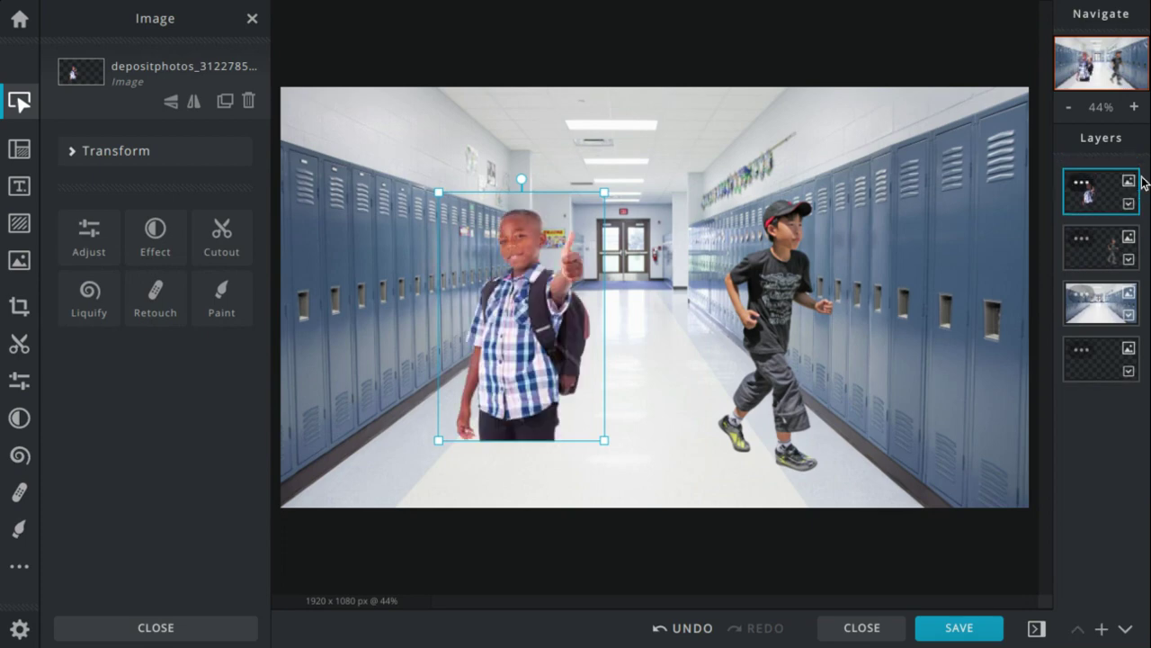
{"action": "left_click_drag", "start_coordinate": [498, 323], "coordinate": [561, 324]}
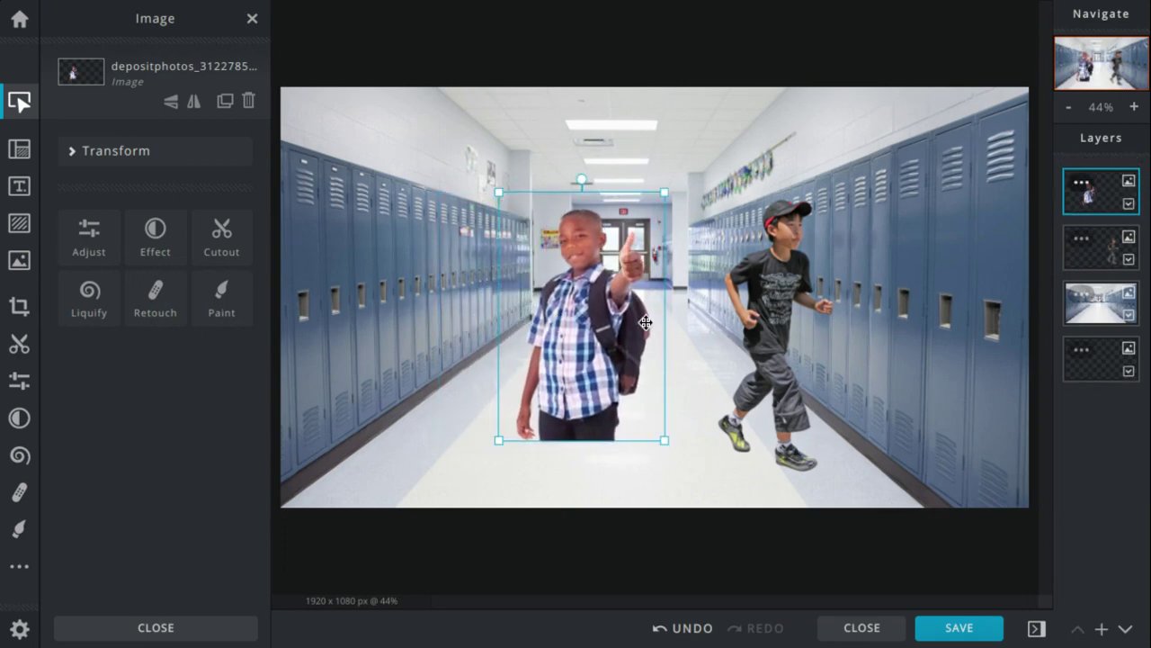
Flip the running boy horizontally so he faces the boy with the backpack
{"action": "left_click", "coordinate": [694, 323]}
{"action": "left_click", "coordinate": [756, 269]}
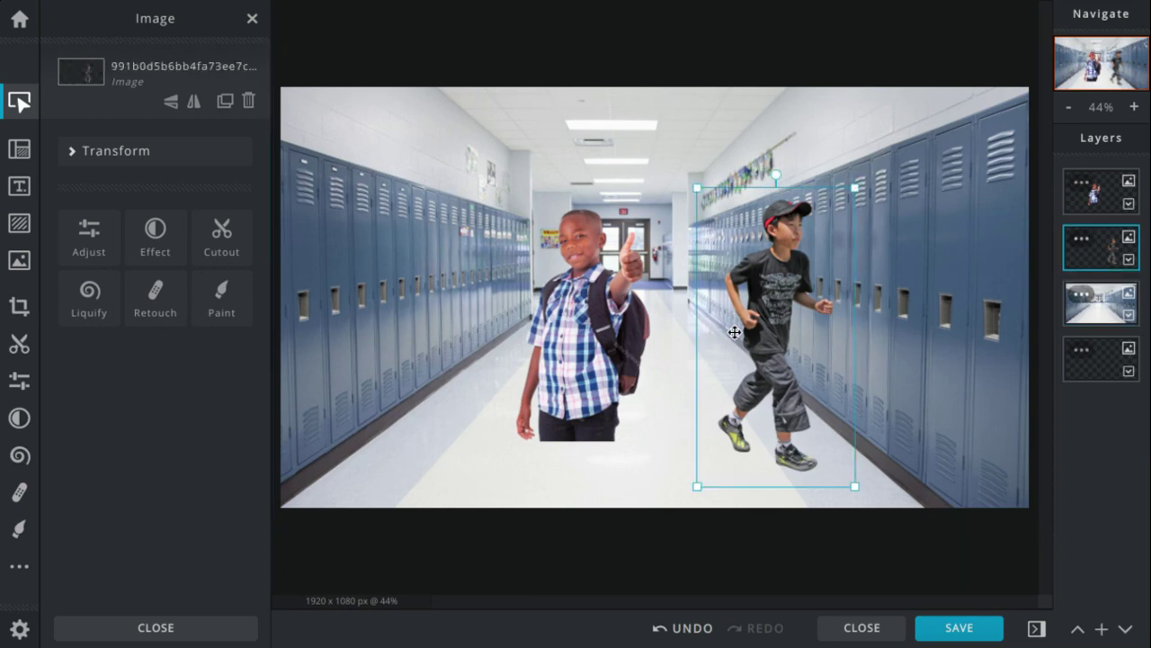
{"action": "left_click", "coordinate": [193, 101]}
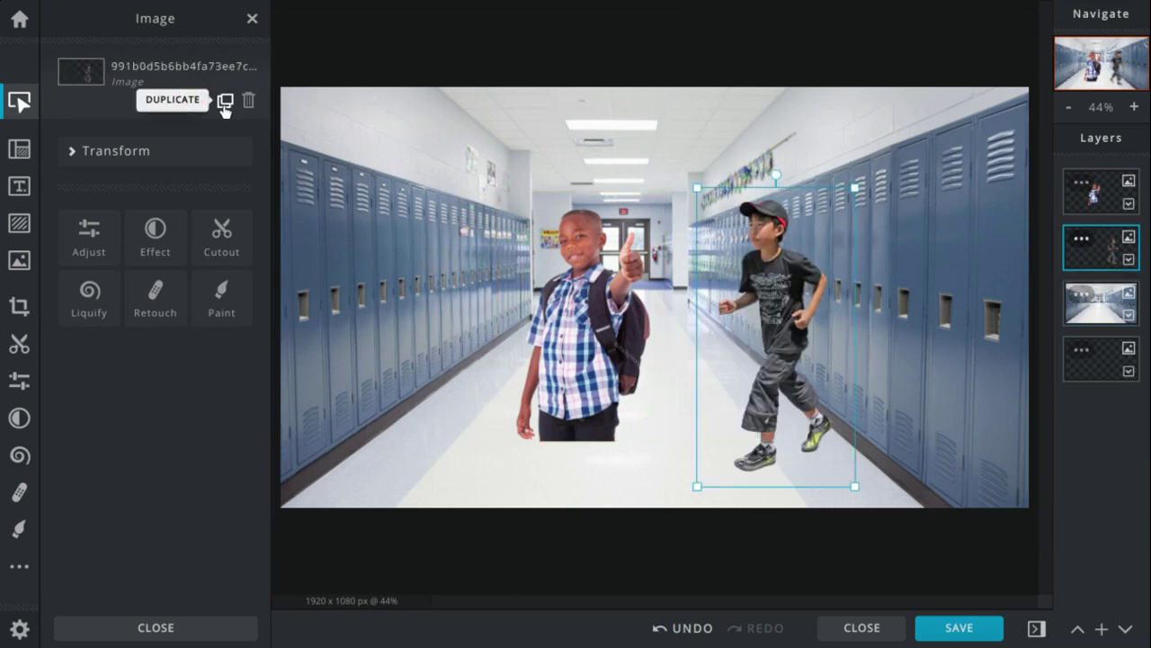
Bring the running boy closer to the hallway's centre and shift the thumbs-up boy slightly down and left
{"action": "left_click", "coordinate": [585, 367]}
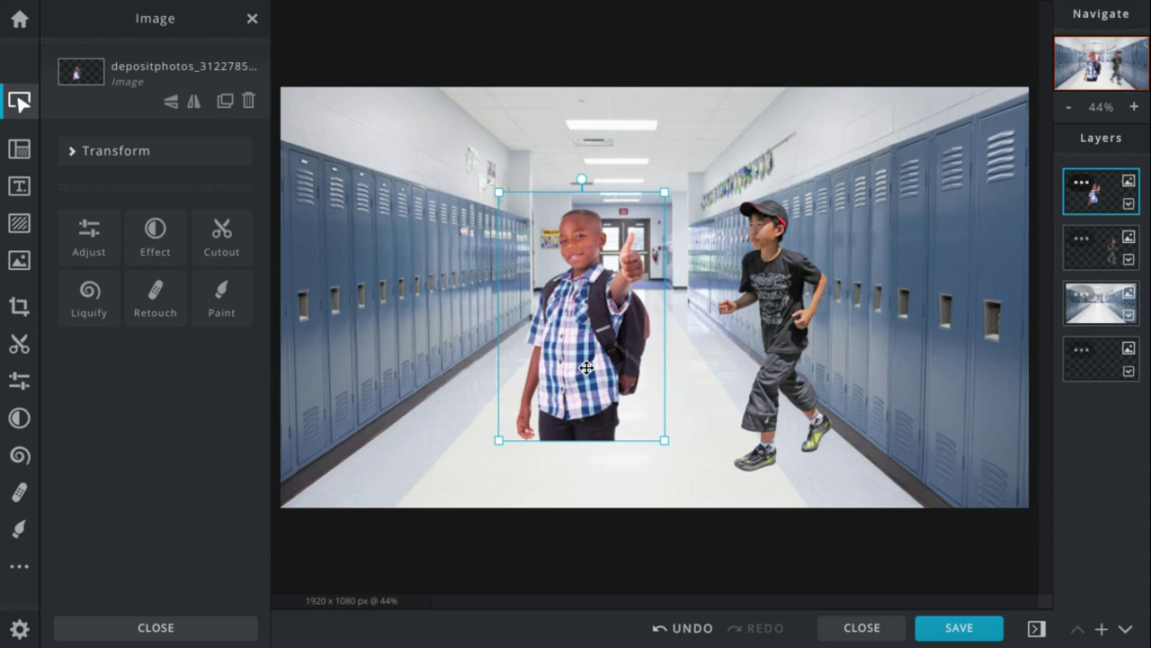
{"action": "left_click", "coordinate": [784, 356]}
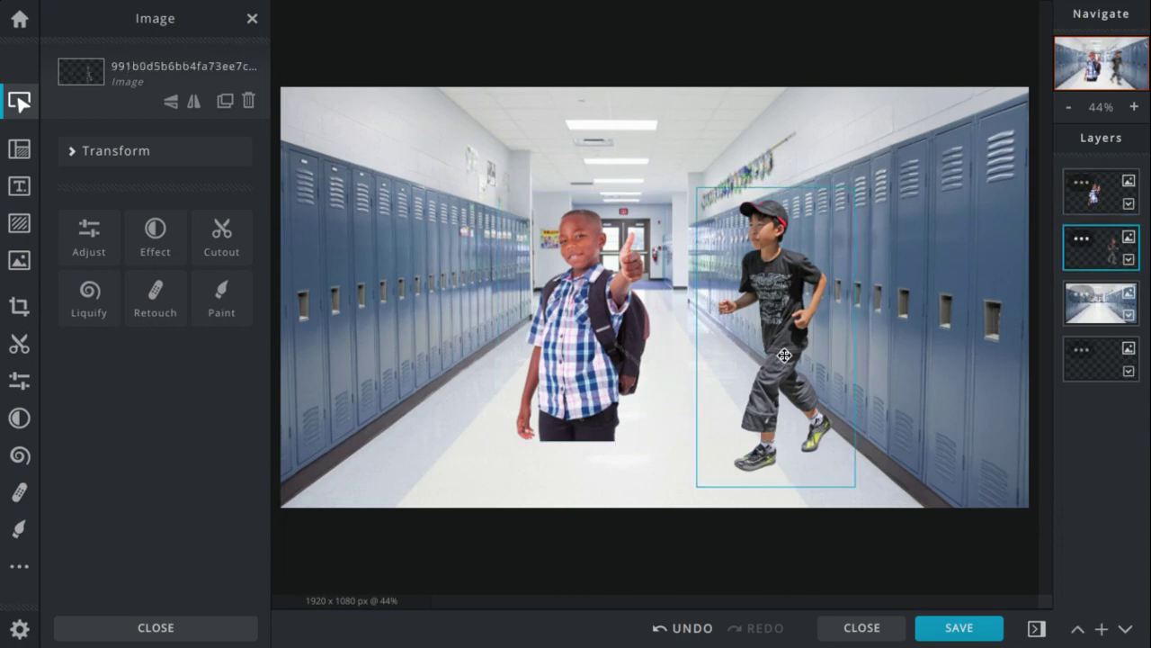
{"action": "left_click_drag", "start_coordinate": [784, 356], "coordinate": [783, 355]}
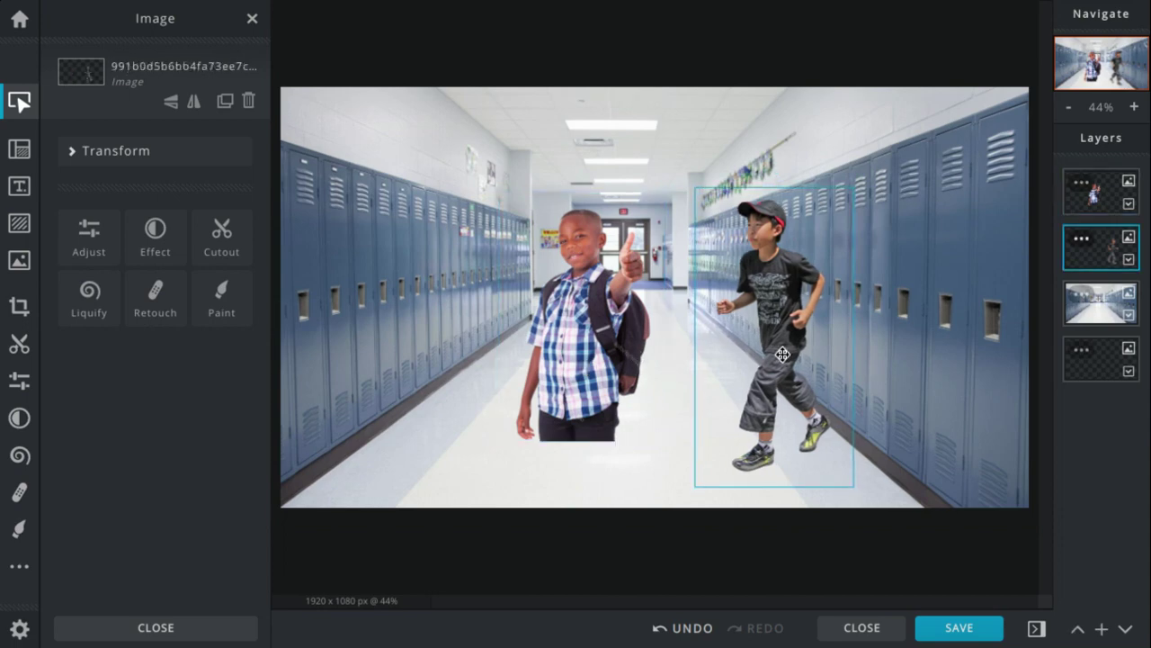
{"action": "left_click", "coordinate": [570, 317]}
{"action": "left_click_drag", "start_coordinate": [570, 317], "coordinate": [572, 320]}
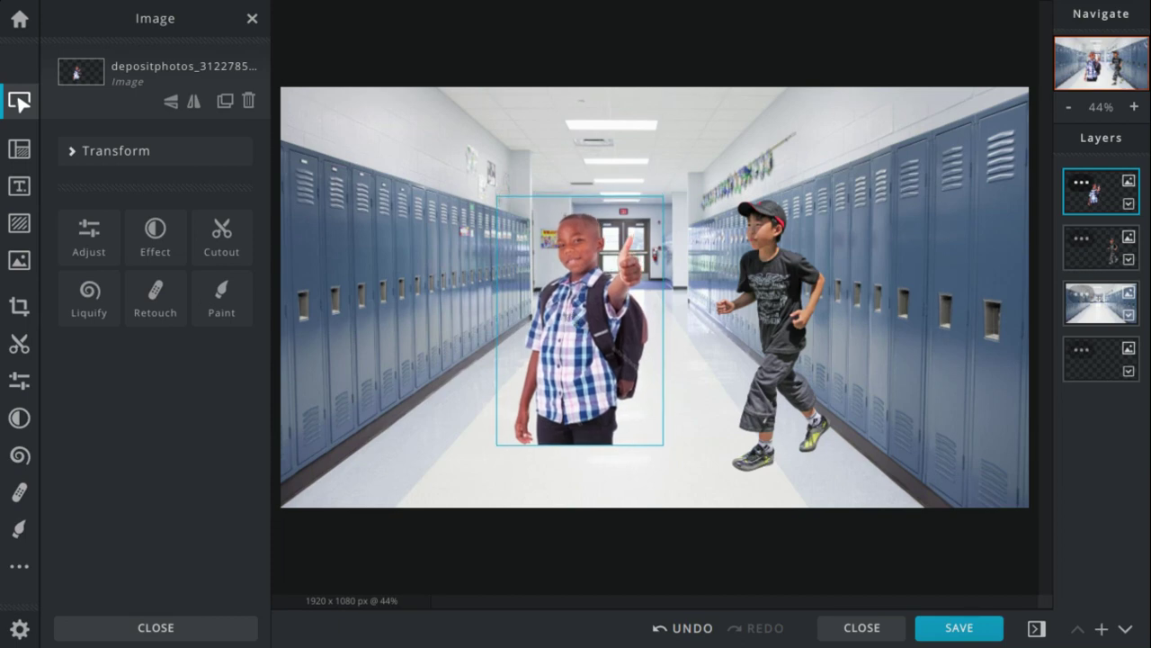
{"action": "left_click", "coordinate": [746, 310]}
{"action": "left_click_drag", "start_coordinate": [746, 310], "coordinate": [697, 297]}
{"action": "left_click", "coordinate": [587, 314]}
{"action": "left_click_drag", "start_coordinate": [586, 314], "coordinate": [573, 322]}
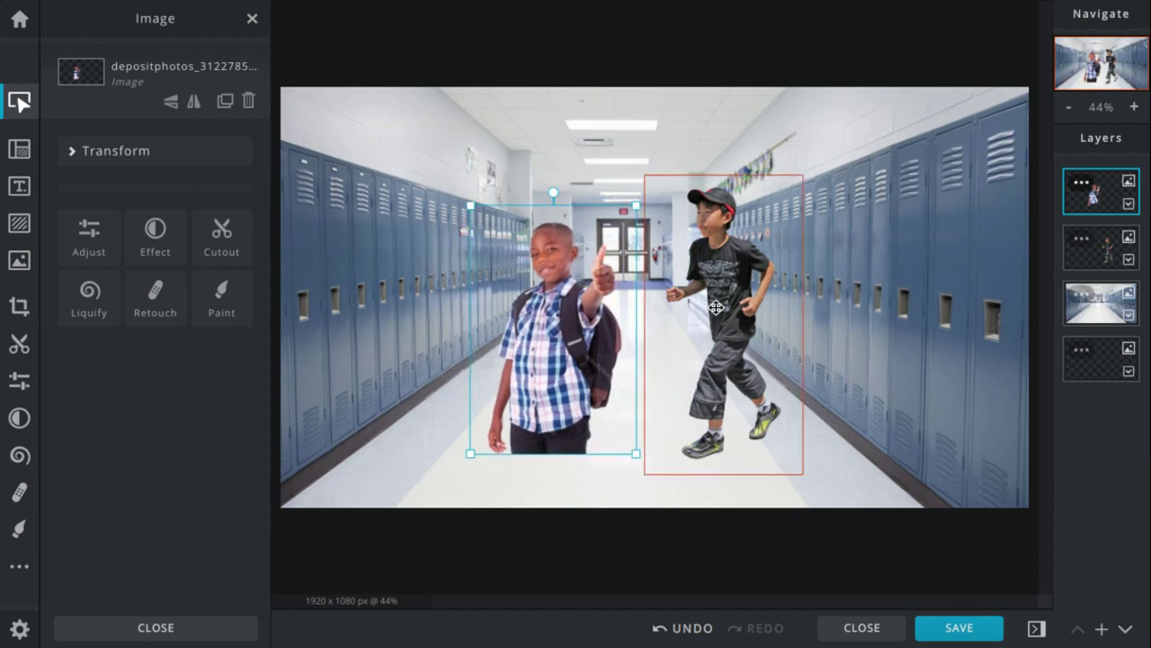
{"action": "left_click_drag", "start_coordinate": [719, 307], "coordinate": [724, 308]}
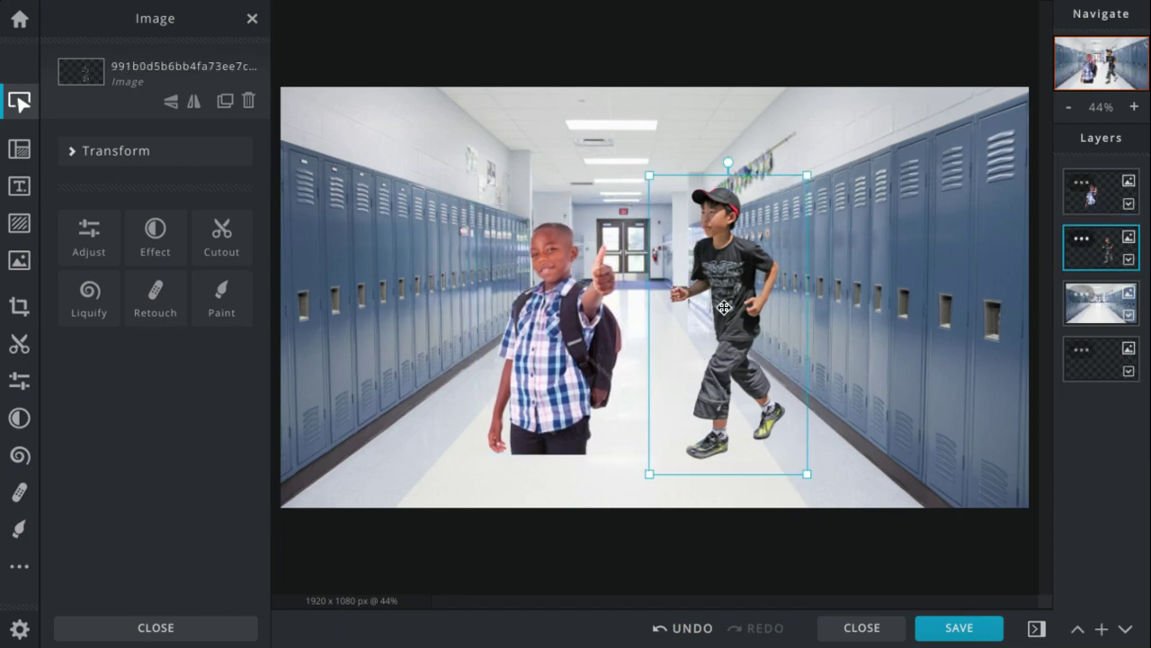
Shift the running boy slightly toward the right-hand lockers and raise the thumbs-up boy a little
{"action": "left_click", "coordinate": [594, 319]}
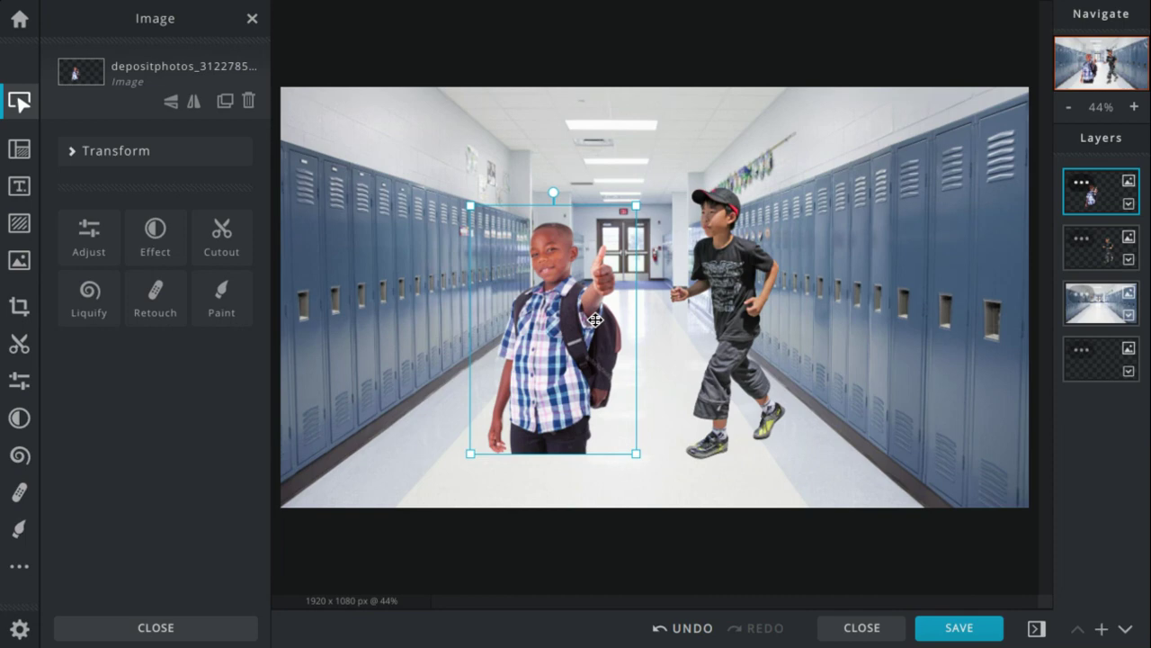
{"action": "left_click_drag", "start_coordinate": [740, 310], "coordinate": [754, 309]}
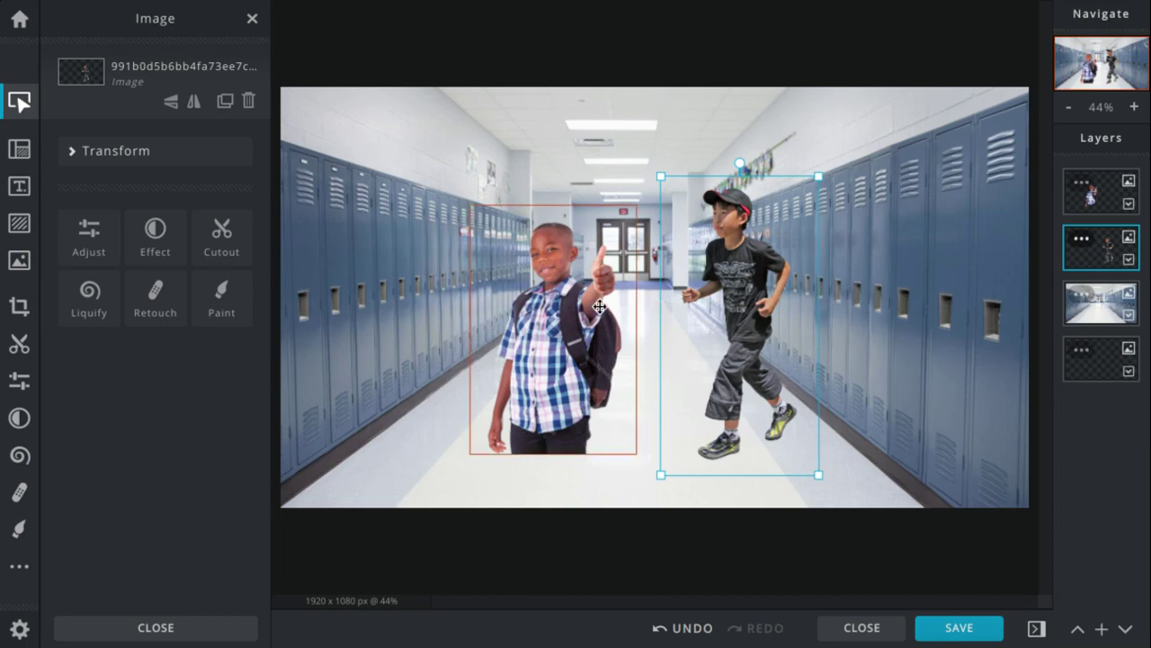
{"action": "mouse_move", "coordinate": [599, 293]}
{"action": "left_mouse_down"}
{"action": "mouse_move", "coordinate": [609, 293]}
{"action": "mouse_move", "coordinate": [599, 294]}
{"action": "left_mouse_up"}
{"action": "left_click", "coordinate": [827, 265]}
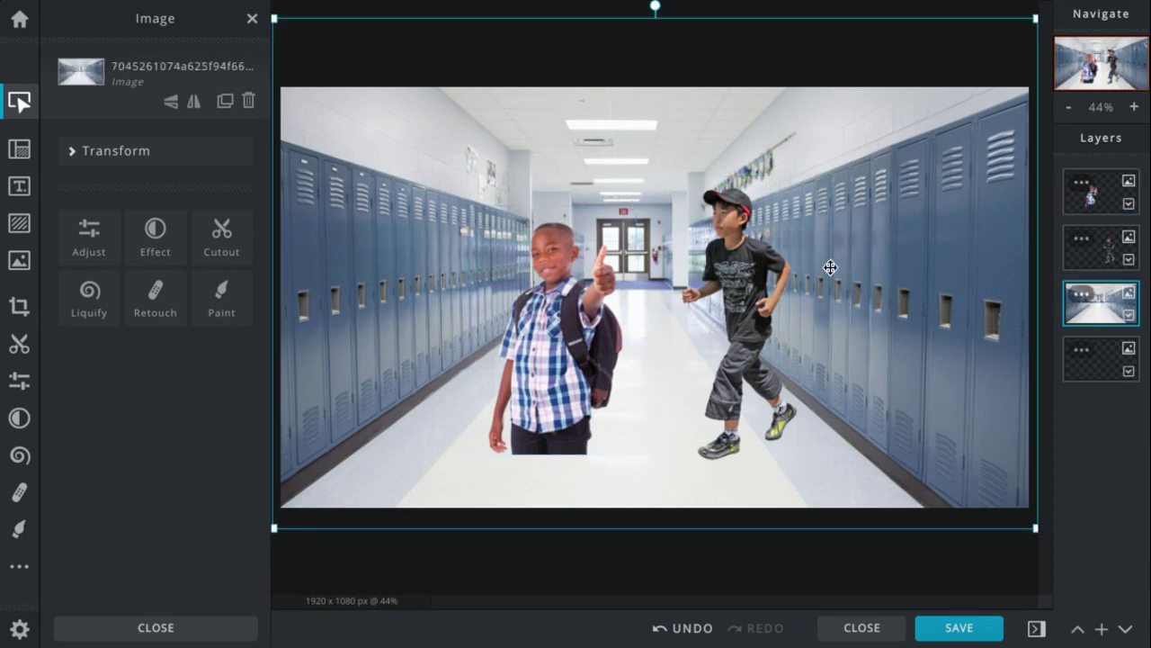
{"action": "left_click_drag", "start_coordinate": [703, 289], "coordinate": [712, 291]}
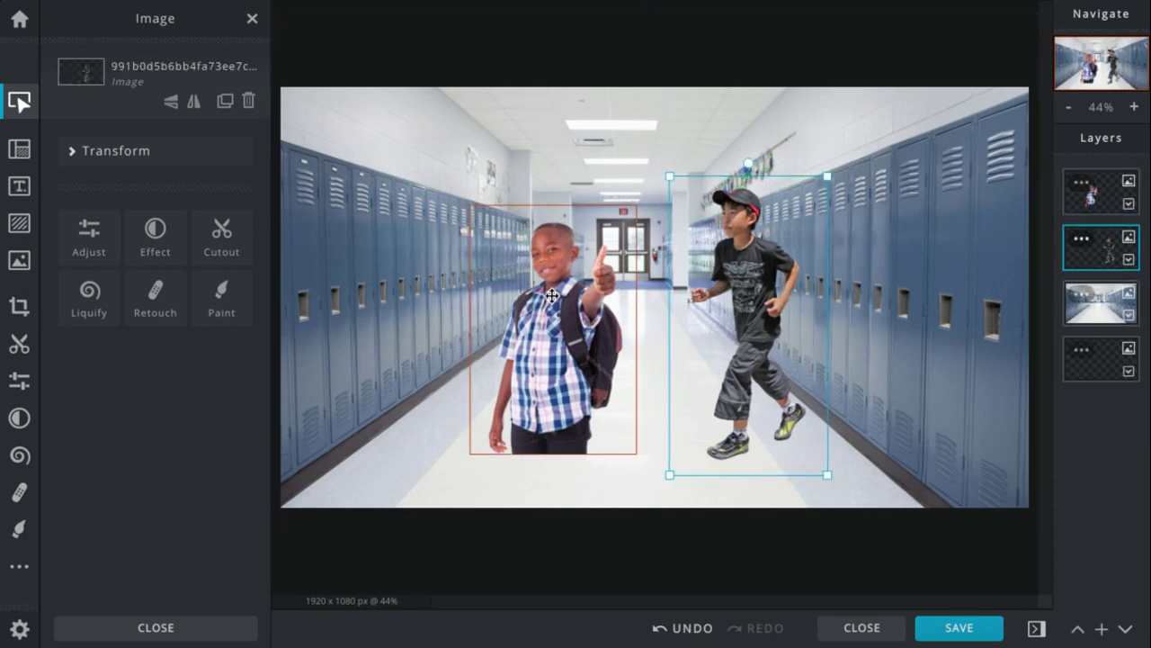
{"action": "mouse_move", "coordinate": [551, 295]}
{"action": "left_mouse_down"}
{"action": "mouse_move", "coordinate": [561, 295]}
{"action": "mouse_move", "coordinate": [550, 283]}
{"action": "left_mouse_up"}
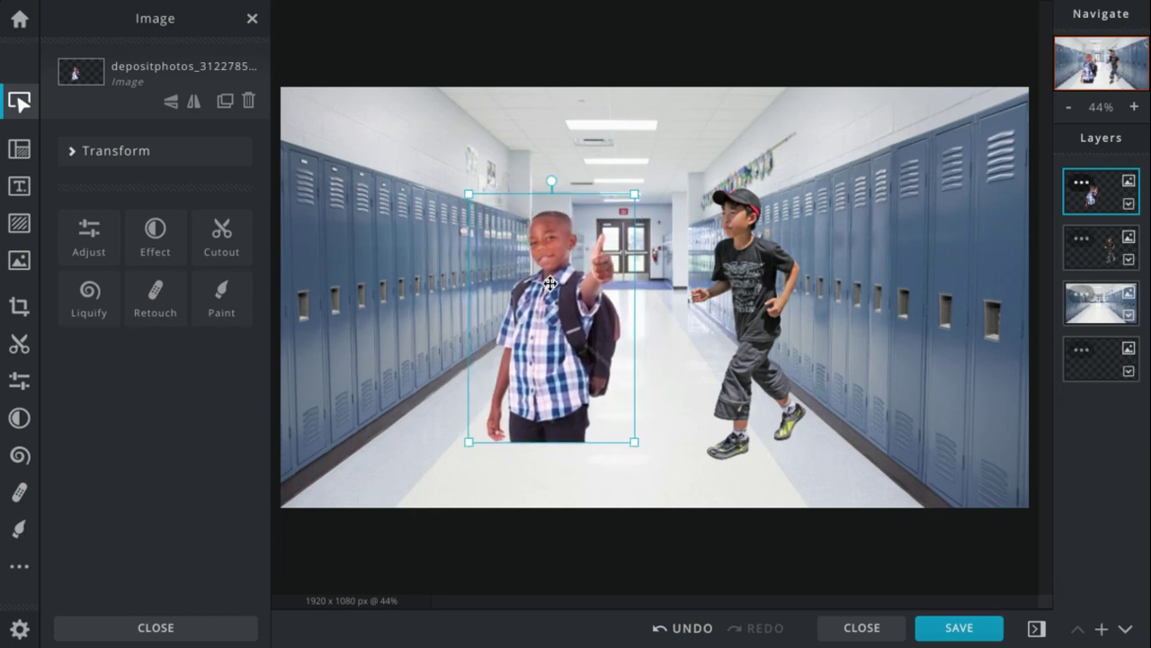
Try flipping the thumbs-up boy horizontally back and forth
{"action": "left_click", "coordinate": [195, 104]}
{"action": "left_click", "coordinate": [194, 104]}
{"action": "left_click", "coordinate": [194, 104]}
{"action": "left_click", "coordinate": [194, 104]}
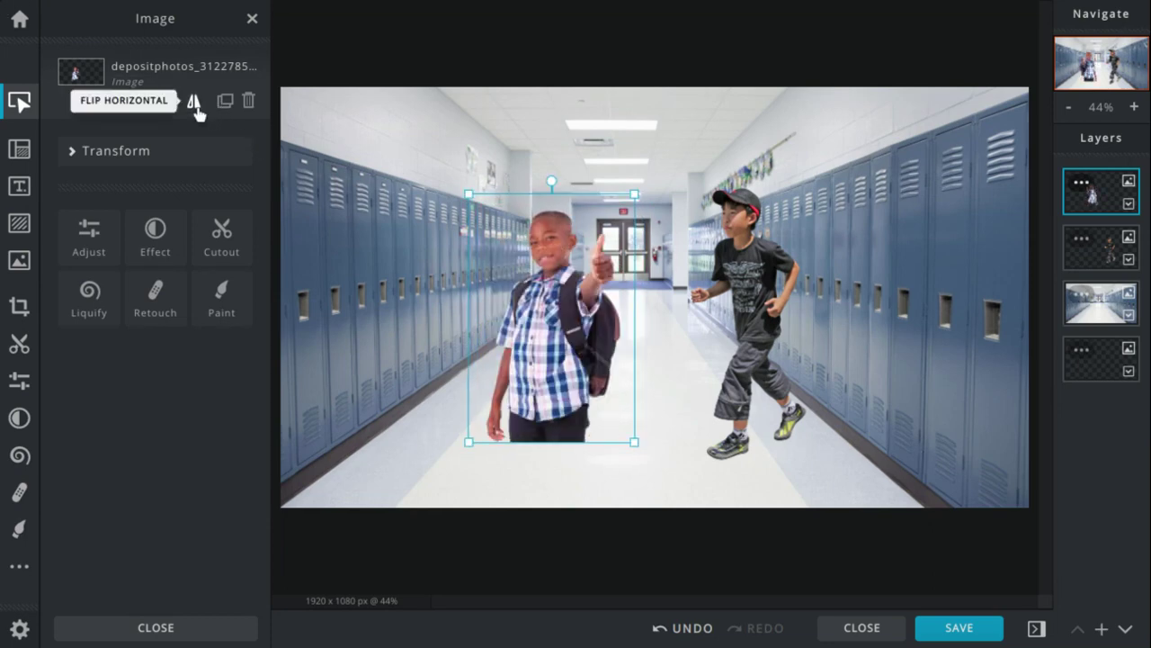
{"action": "left_click", "coordinate": [194, 104]}
{"action": "left_click", "coordinate": [195, 104]}
{"action": "left_click", "coordinate": [194, 105]}
{"action": "left_click", "coordinate": [194, 105]}
{"action": "left_click", "coordinate": [195, 104]}
{"action": "left_click", "coordinate": [194, 104]}
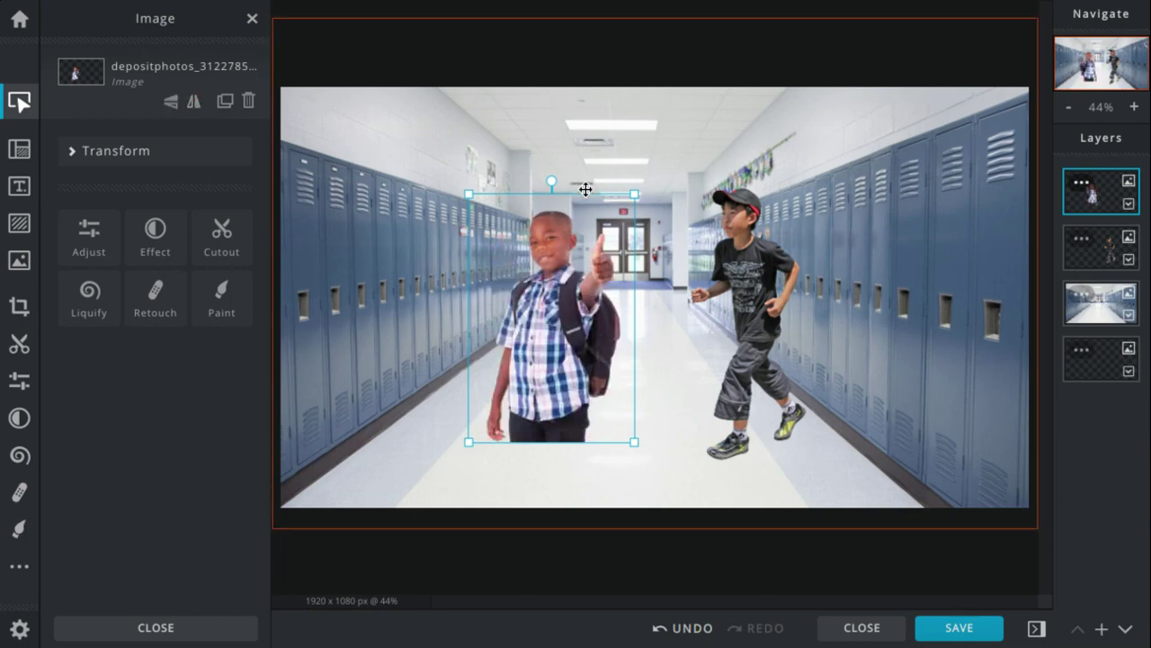
{"action": "left_click", "coordinate": [728, 226]}
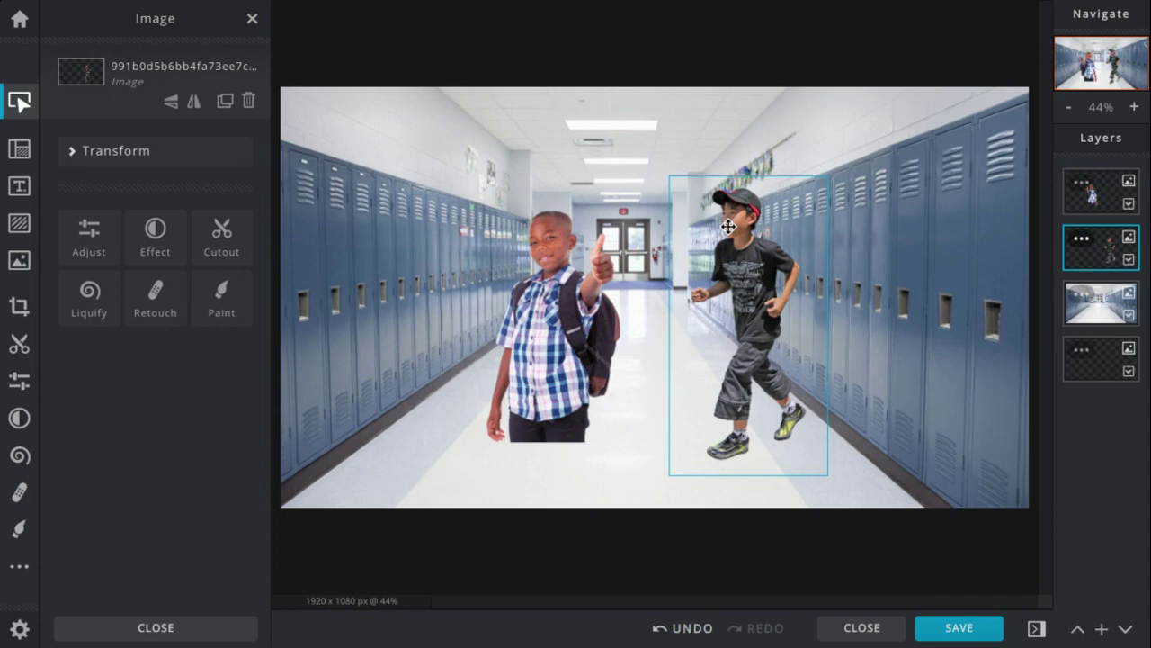
{"action": "left_click", "coordinate": [588, 307]}
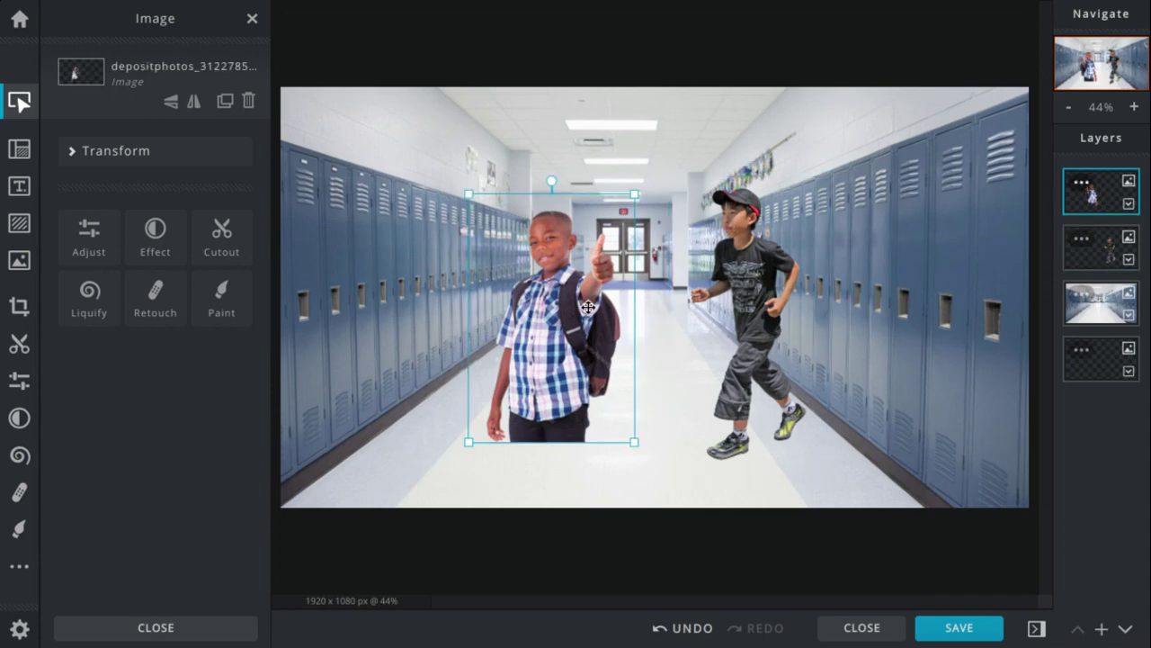
{"action": "left_click", "coordinate": [195, 102]}
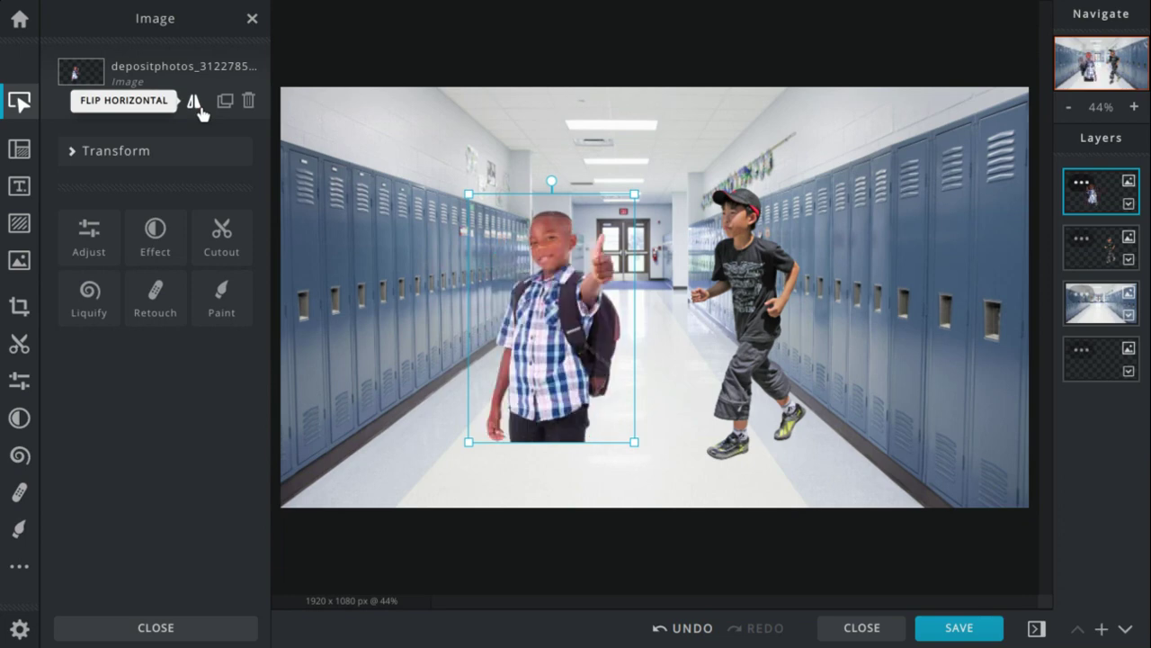
{"action": "left_click", "coordinate": [195, 102]}
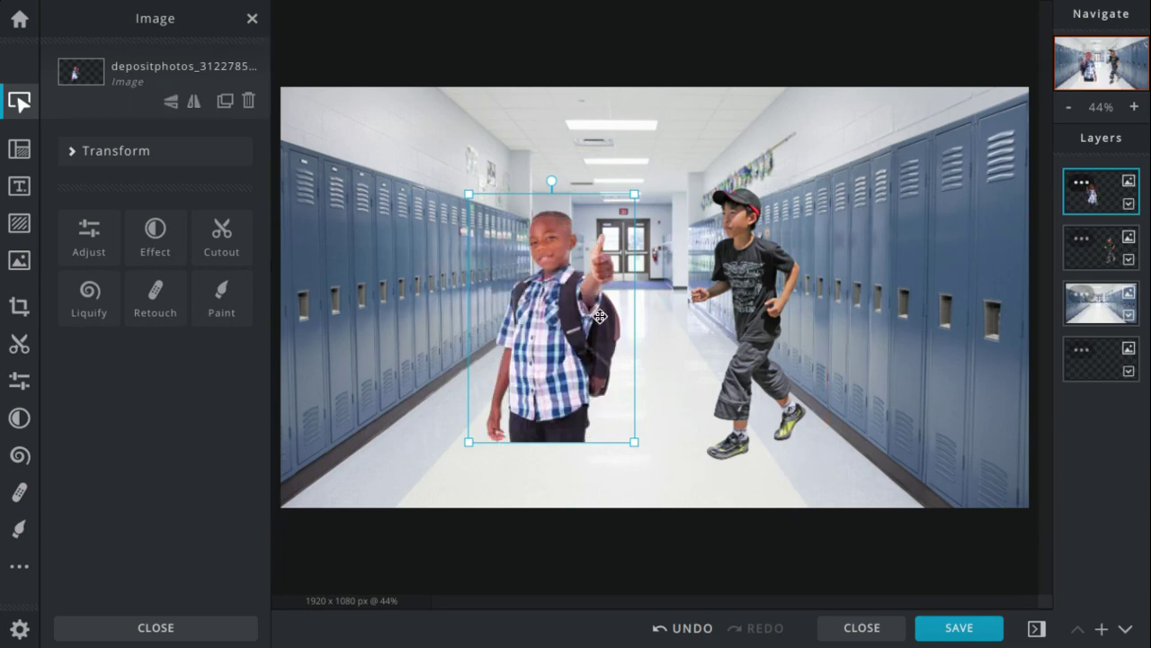
Nudge the two boys closer together and raise the thumbs-up boy slightly
{"action": "left_click", "coordinate": [802, 300]}
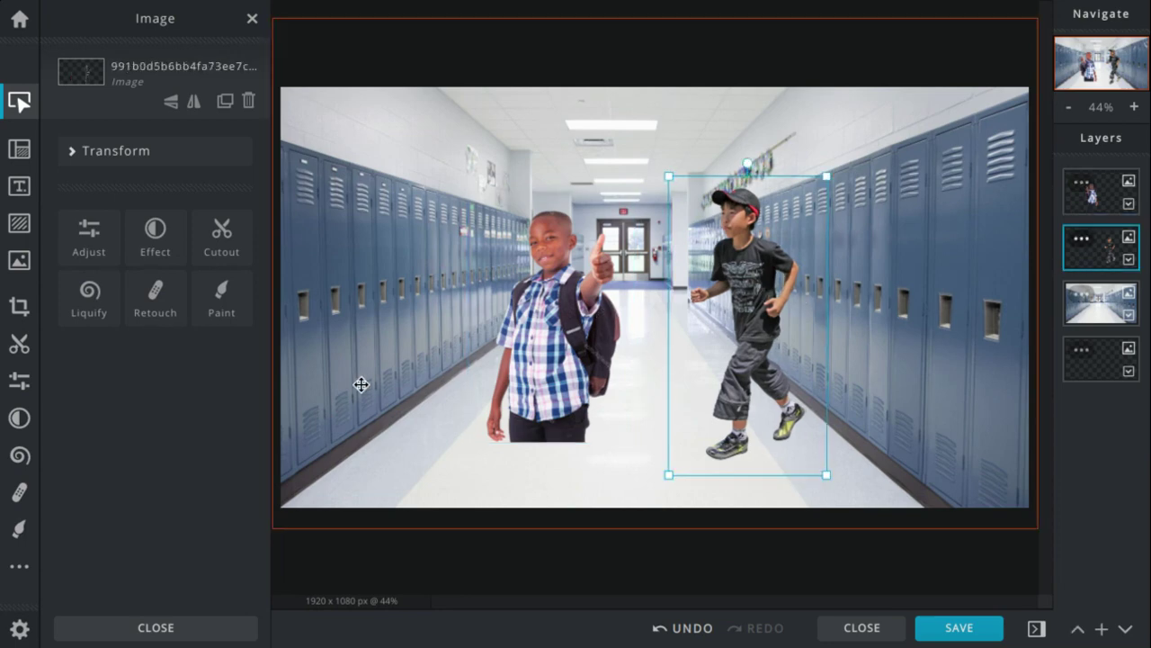
{"action": "left_click", "coordinate": [529, 377]}
{"action": "left_click_drag", "start_coordinate": [530, 377], "coordinate": [534, 379]}
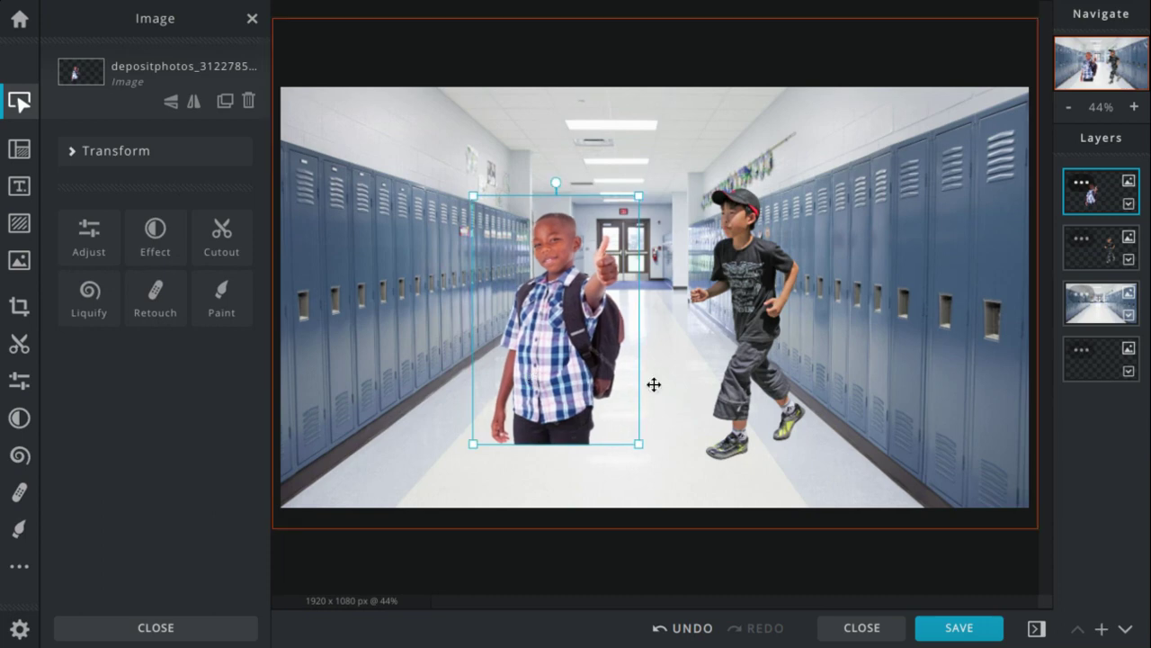
{"action": "left_click", "coordinate": [714, 364]}
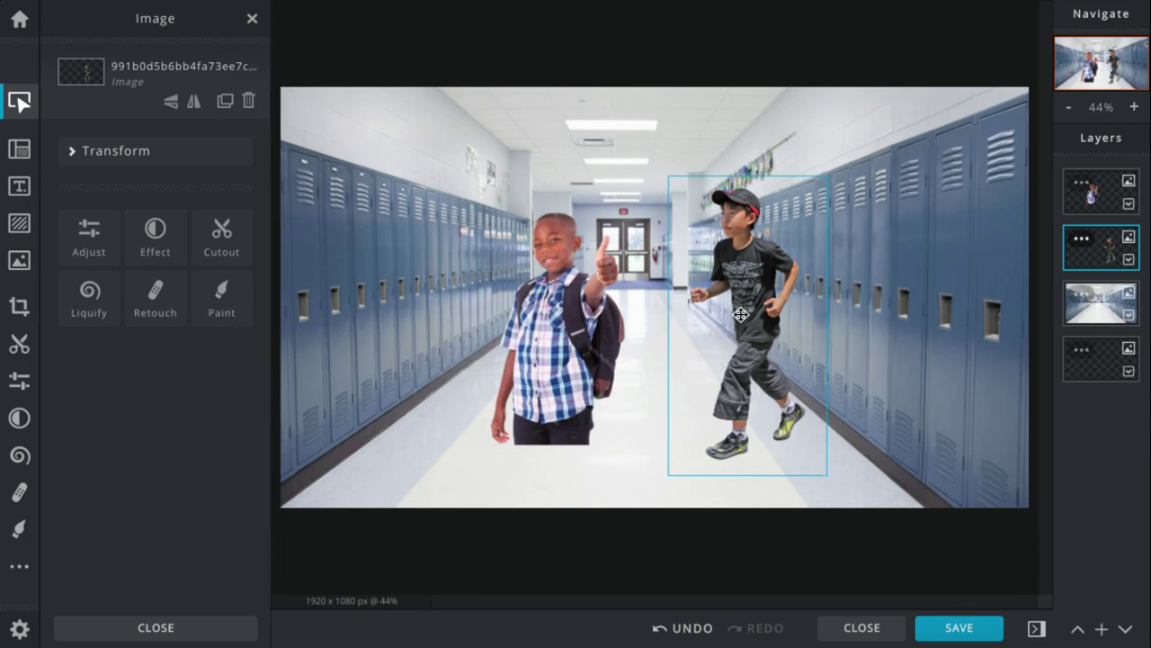
{"action": "left_click_drag", "start_coordinate": [740, 314], "coordinate": [725, 313]}
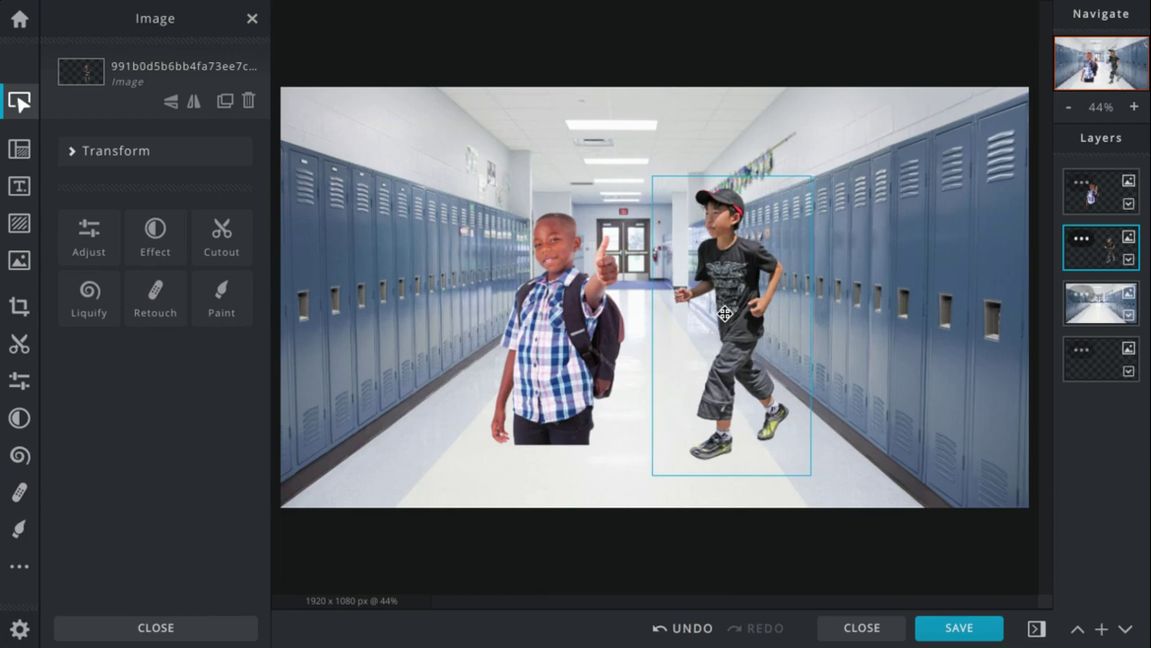
{"action": "left_click", "coordinate": [582, 287]}
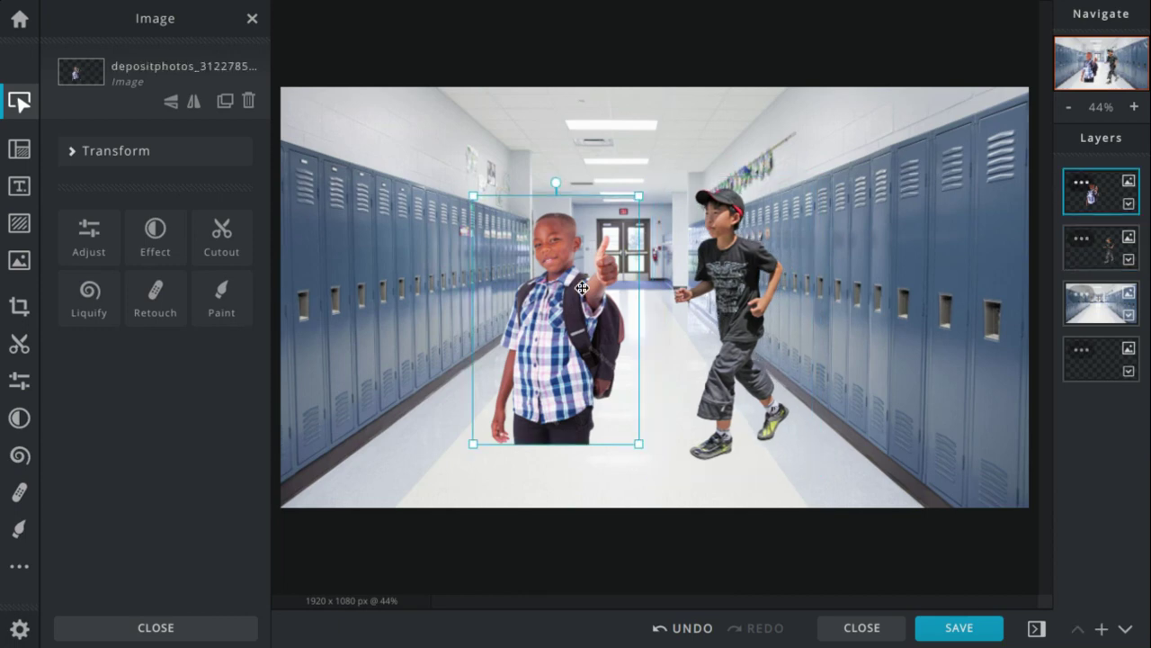
{"action": "mouse_move", "coordinate": [582, 287]}
{"action": "left_mouse_down"}
{"action": "mouse_move", "coordinate": [537, 288]}
{"action": "mouse_move", "coordinate": [589, 277]}
{"action": "mouse_move", "coordinate": [578, 293]}
{"action": "mouse_move", "coordinate": [565, 259]}
{"action": "mouse_move", "coordinate": [570, 298]}
{"action": "mouse_move", "coordinate": [577, 272]}
{"action": "mouse_move", "coordinate": [595, 273]}
{"action": "left_mouse_up"}
Spread the two boys slightly apart, lowering the running boy, and try flipping him horizontally
{"action": "left_click", "coordinate": [791, 315]}
{"action": "left_click_drag", "start_coordinate": [791, 316], "coordinate": [796, 315]}
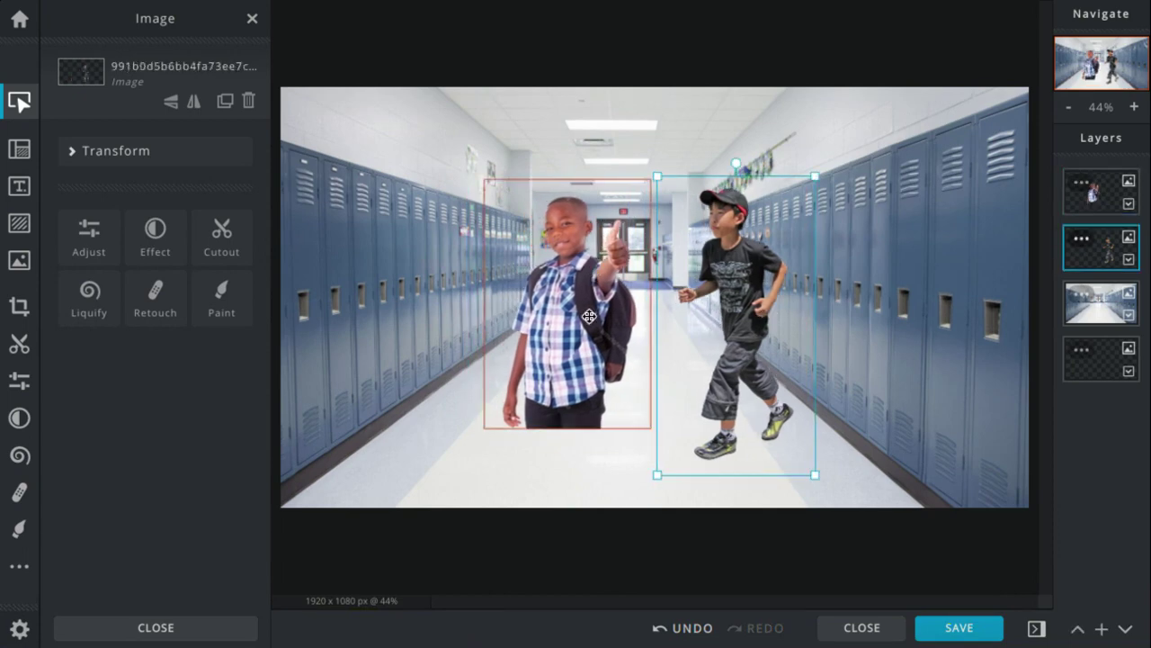
{"action": "left_click_drag", "start_coordinate": [600, 317], "coordinate": [578, 317]}
{"action": "left_click_drag", "start_coordinate": [719, 302], "coordinate": [720, 317]}
{"action": "left_click", "coordinate": [194, 101]}
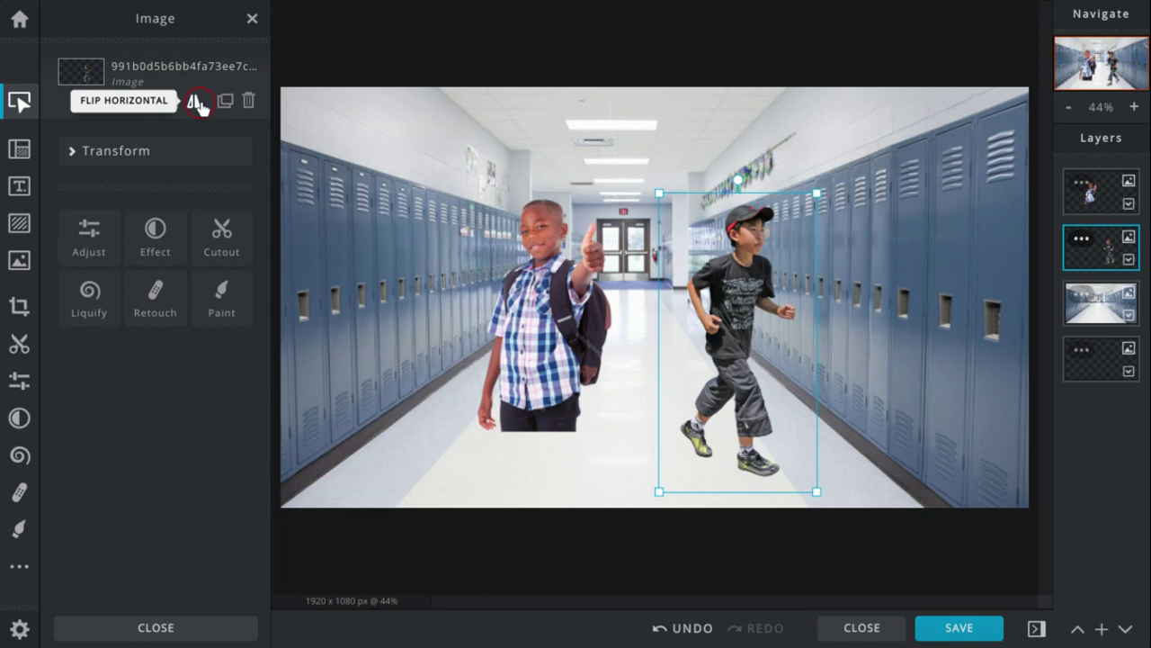
{"action": "left_click", "coordinate": [194, 102]}
Move both boys down until they extend past the bottom edge of the image
{"action": "left_click_drag", "start_coordinate": [752, 281], "coordinate": [750, 542]}
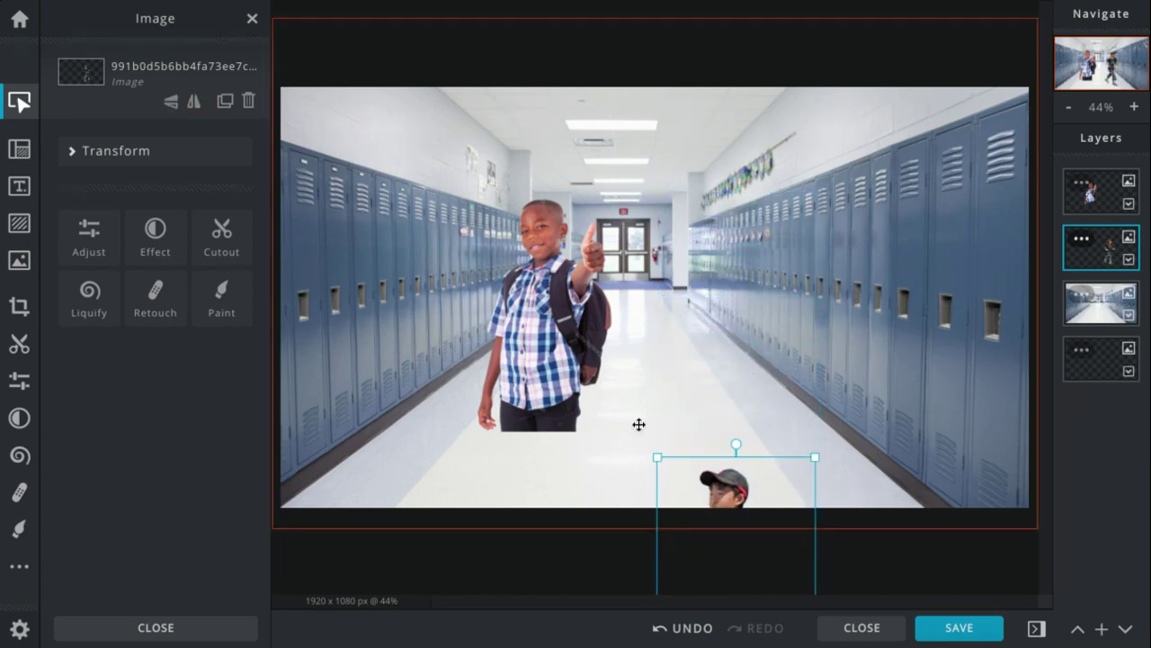
{"action": "left_click", "coordinate": [528, 329]}
{"action": "left_click_drag", "start_coordinate": [529, 329], "coordinate": [588, 486]}
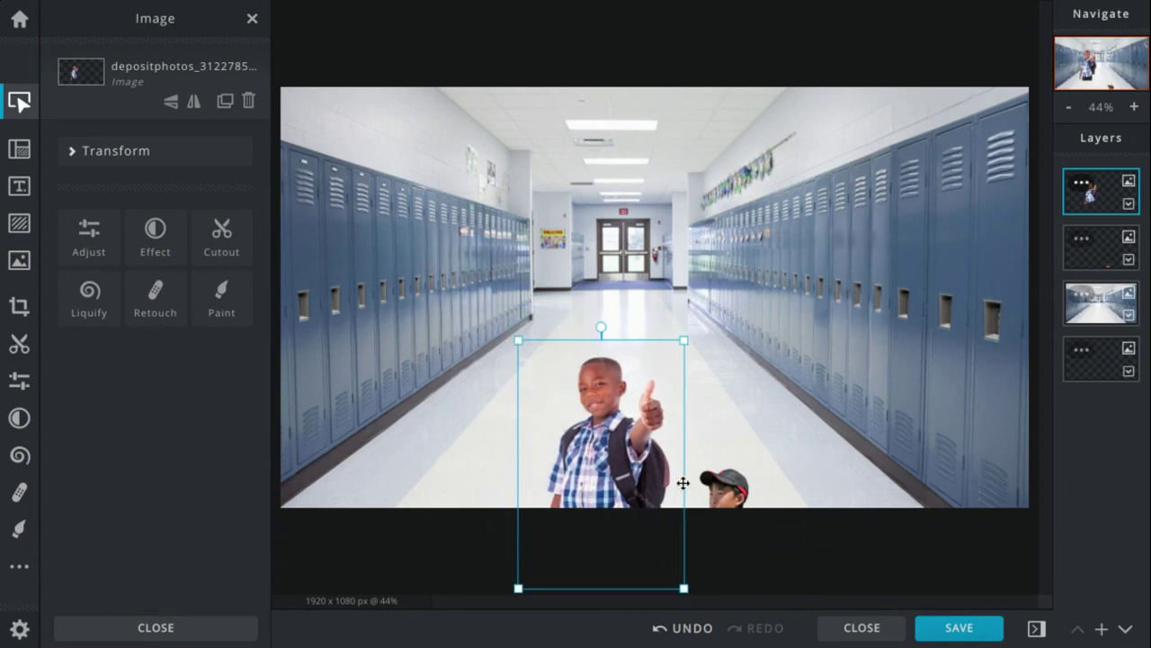
Move both boys back up, placing the runner beside the right-hand lockers and the thumbs-up boy left of the hallway's centre
{"action": "left_click_drag", "start_coordinate": [731, 486], "coordinate": [751, 246]}
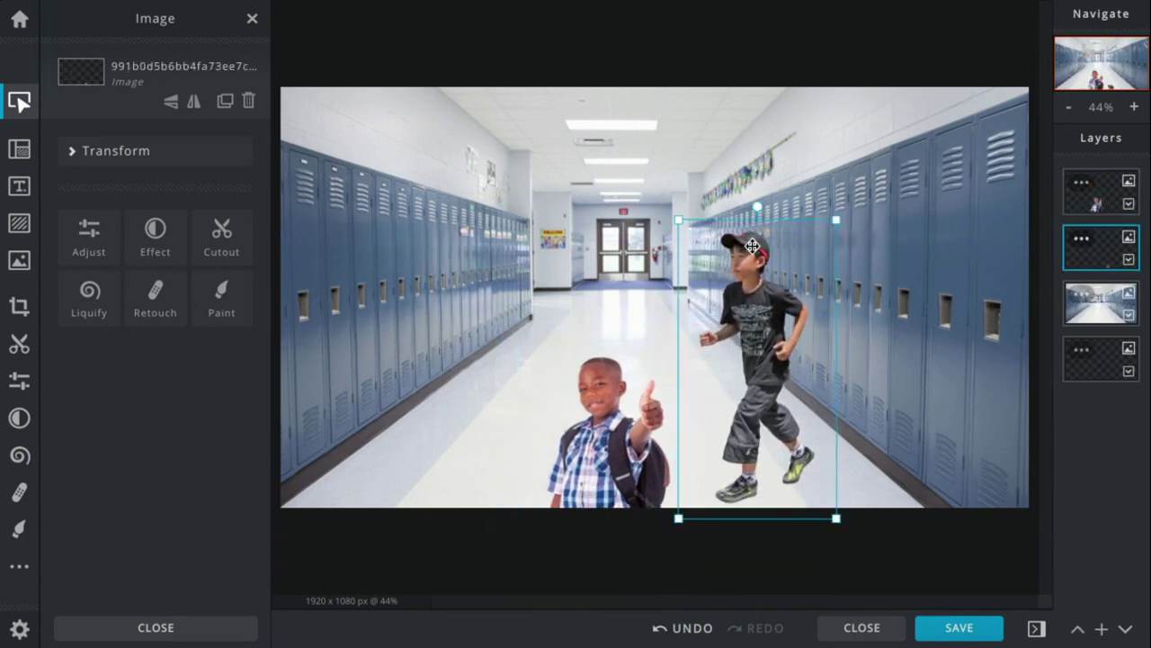
{"action": "left_click_drag", "start_coordinate": [662, 478], "coordinate": [600, 394]}
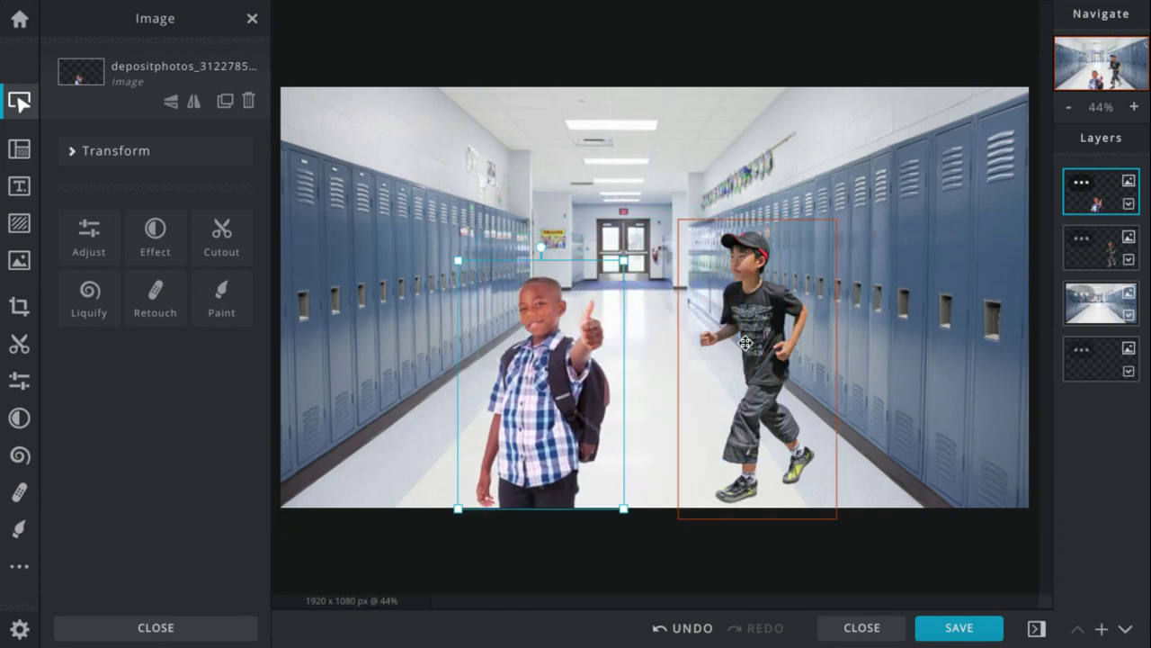
{"action": "left_click_drag", "start_coordinate": [808, 303], "coordinate": [1021, 270]}
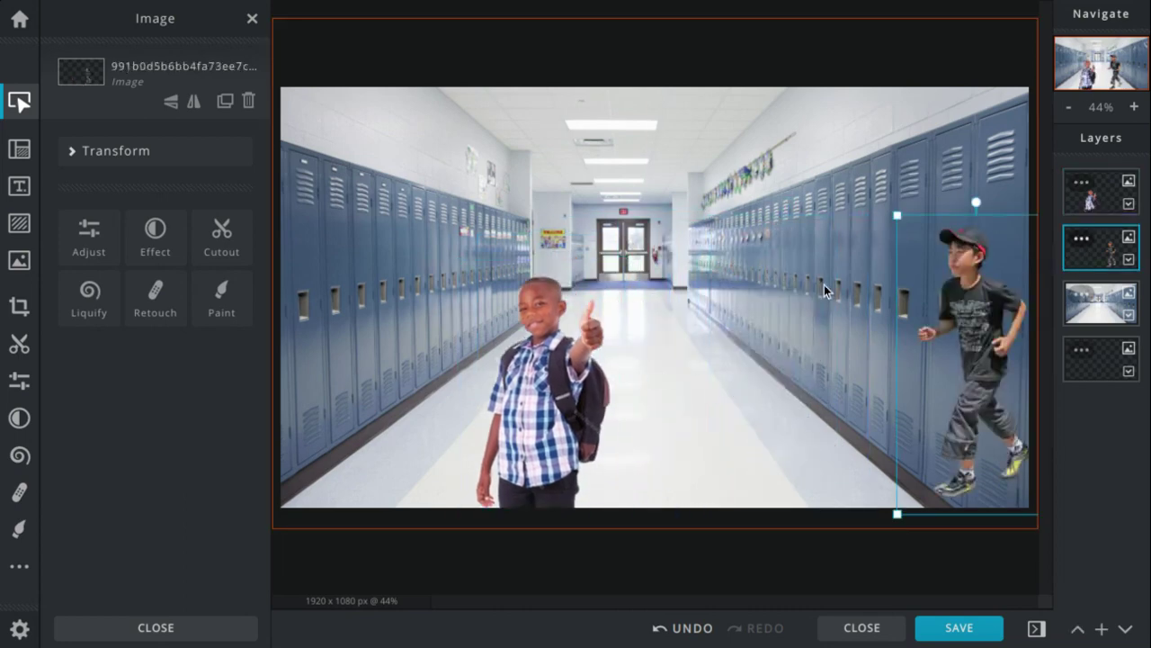
{"action": "left_click_drag", "start_coordinate": [910, 294], "coordinate": [756, 285]}
{"action": "left_click_drag", "start_coordinate": [608, 414], "coordinate": [623, 383]}
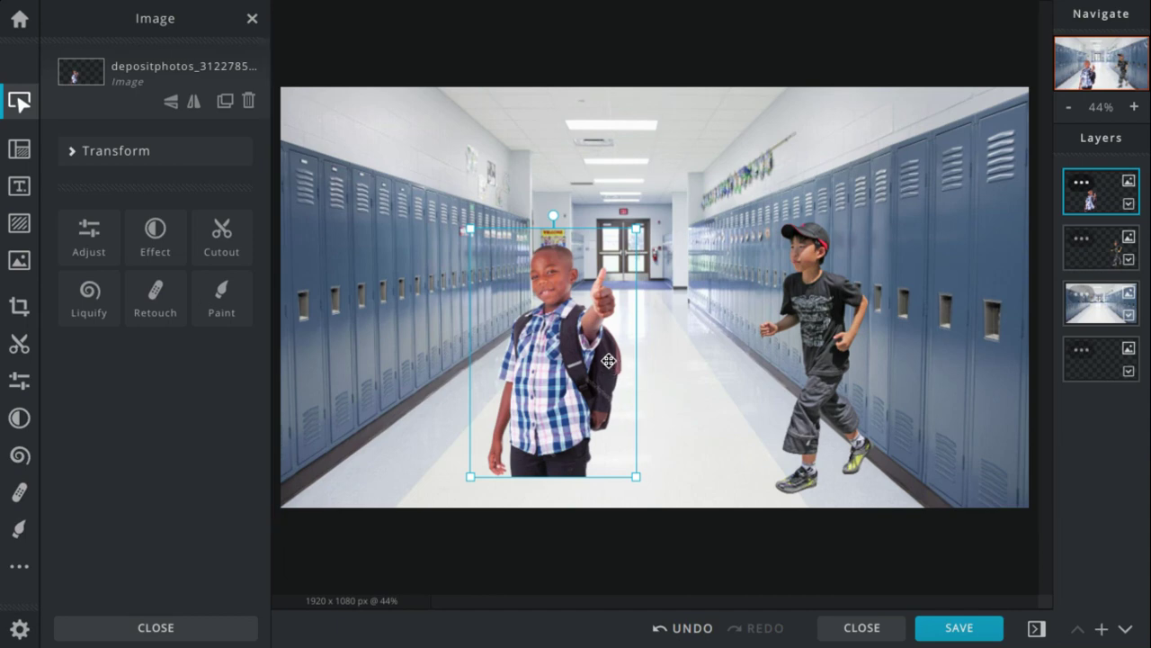
{"action": "left_click", "coordinate": [853, 434]}
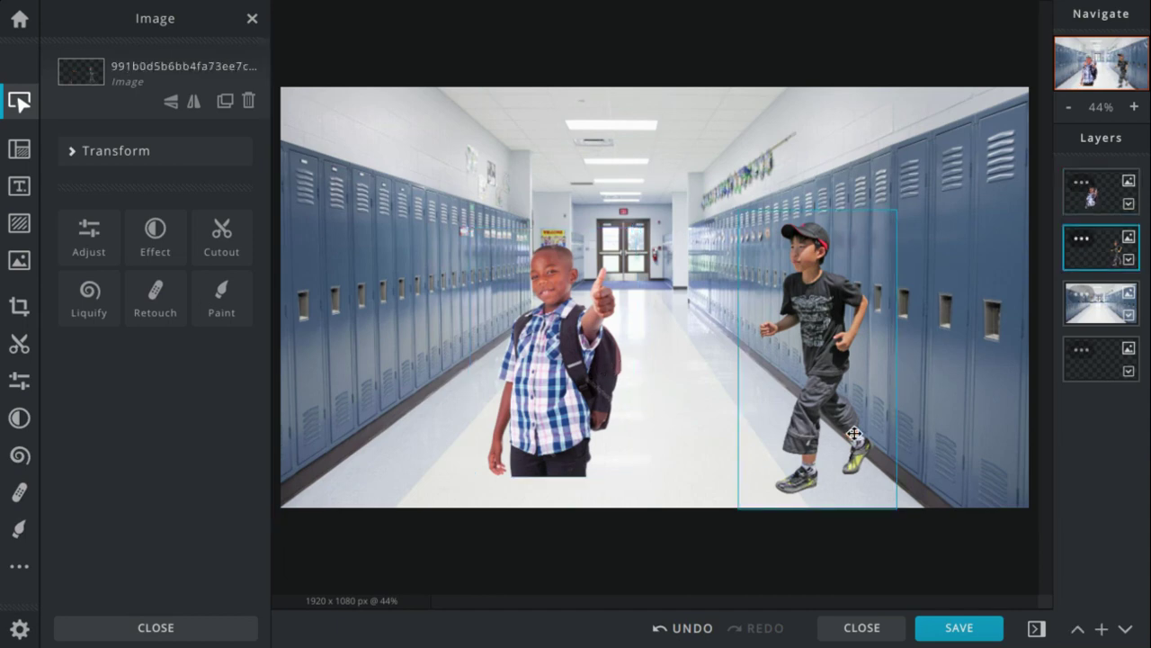
Move the thumbs-up boy to the hallway's centre and shift the running boy slightly left towards him
{"action": "left_click_drag", "start_coordinate": [854, 434], "coordinate": [849, 434]}
{"action": "left_click", "coordinate": [518, 399]}
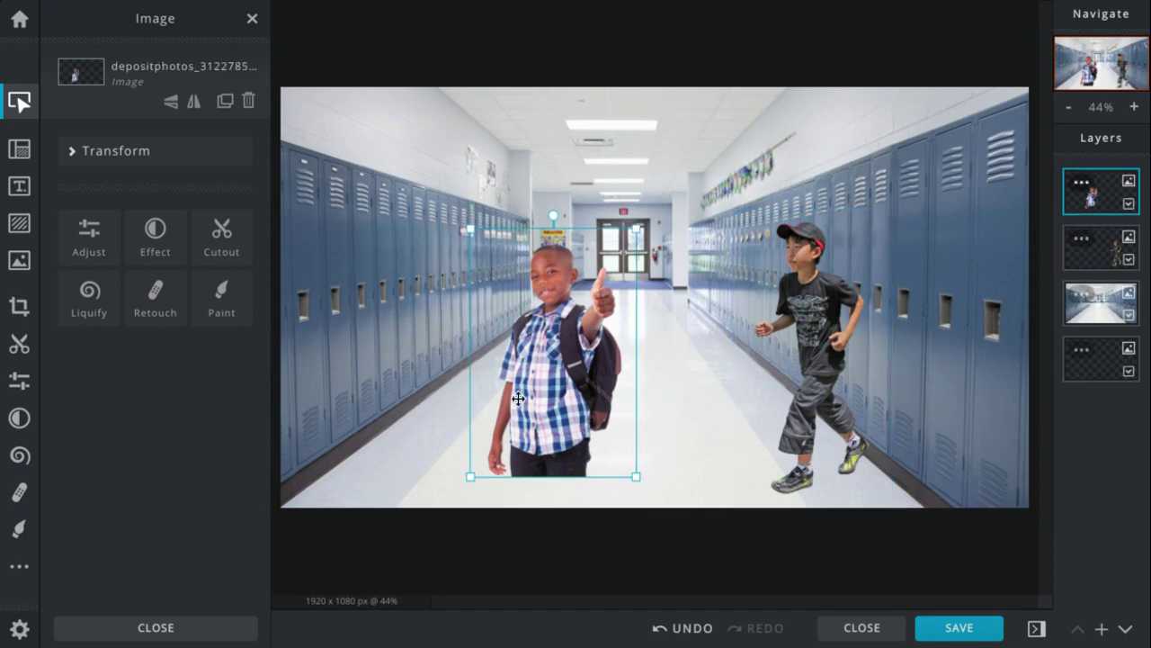
{"action": "left_click", "coordinate": [800, 361]}
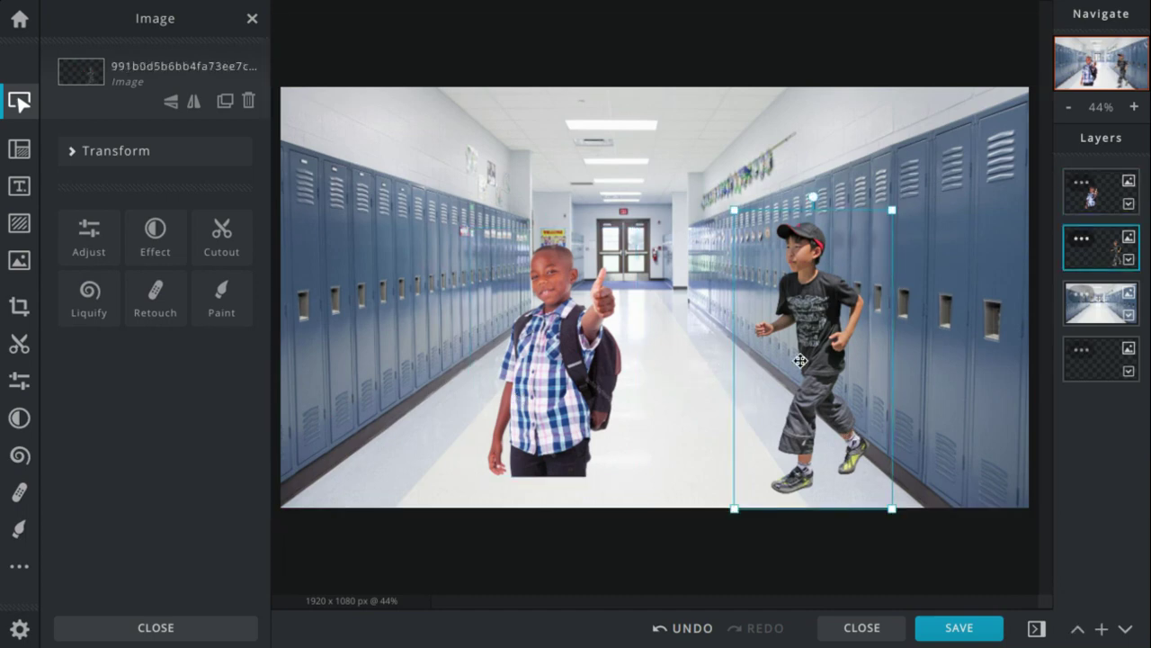
{"action": "left_click", "coordinate": [634, 393]}
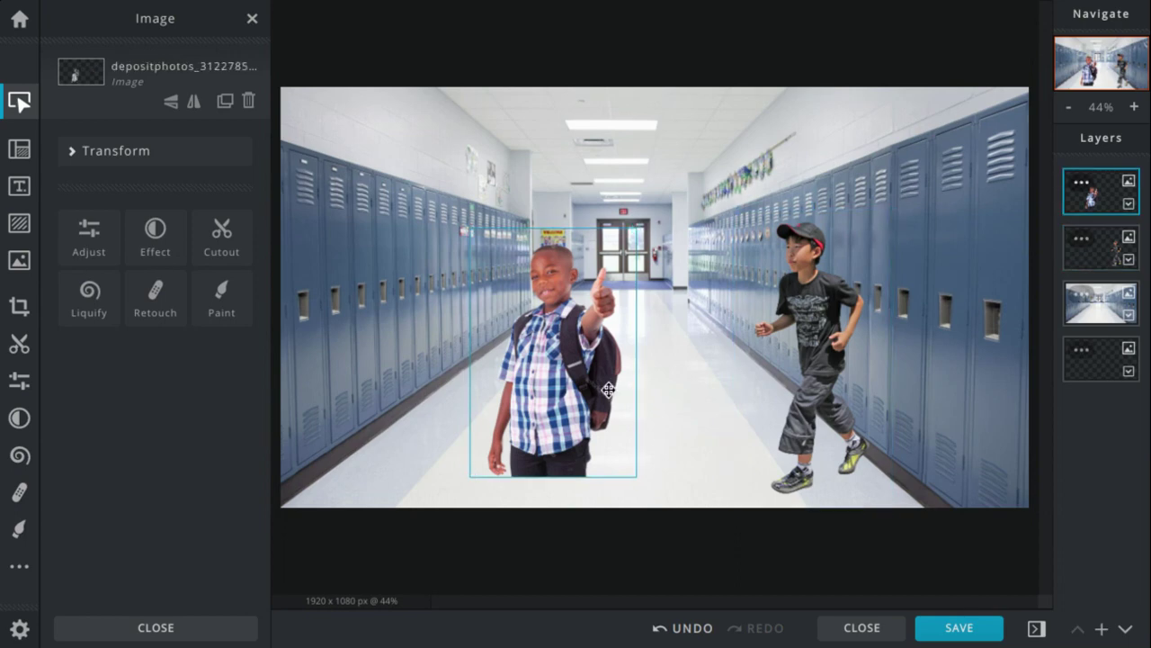
{"action": "left_click_drag", "start_coordinate": [608, 388], "coordinate": [655, 390]}
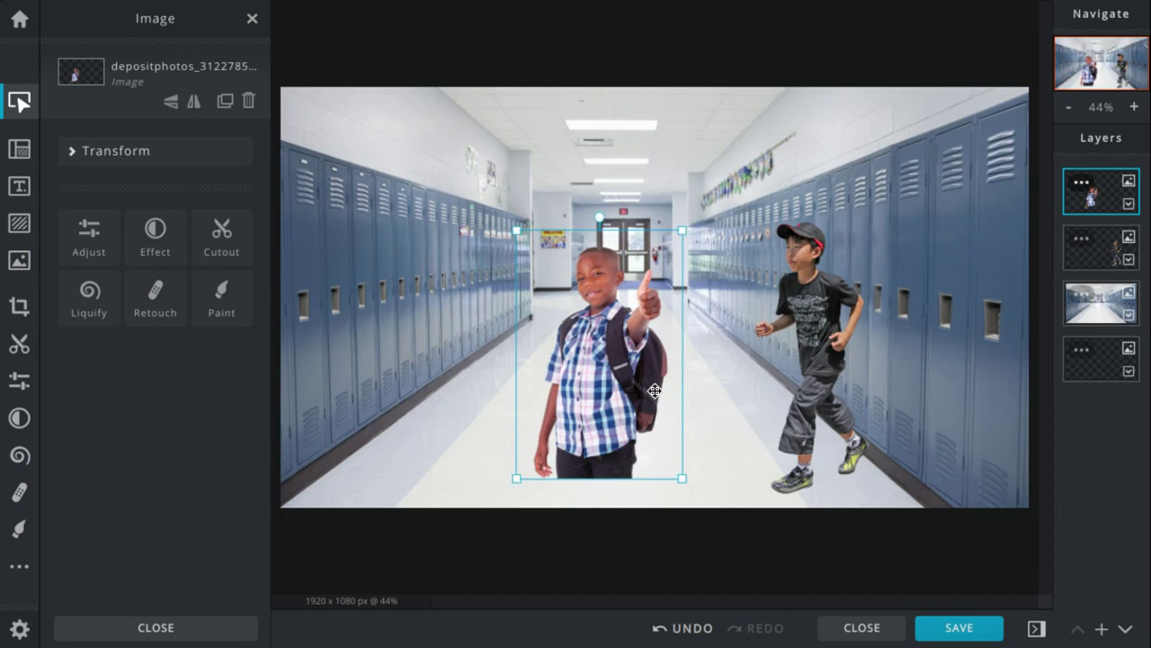
{"action": "left_click_drag", "start_coordinate": [789, 353], "coordinate": [775, 349]}
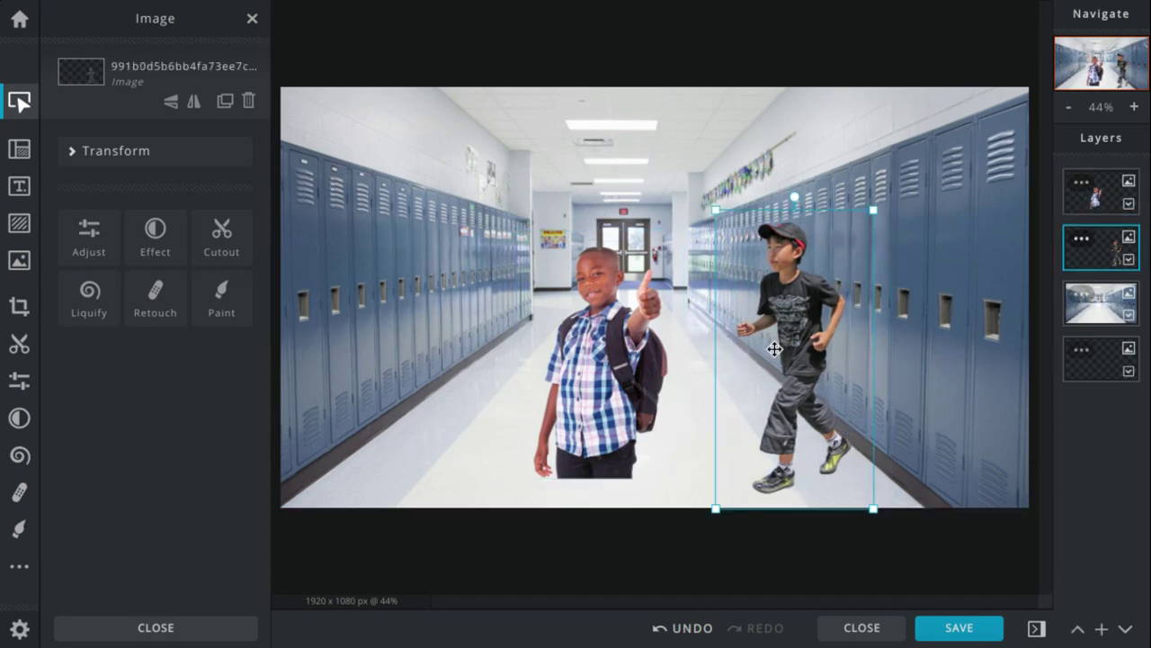
Raise the thumbs-up boy slightly and bring him closer to the running boy
{"action": "left_click_drag", "start_coordinate": [657, 366], "coordinate": [672, 325]}
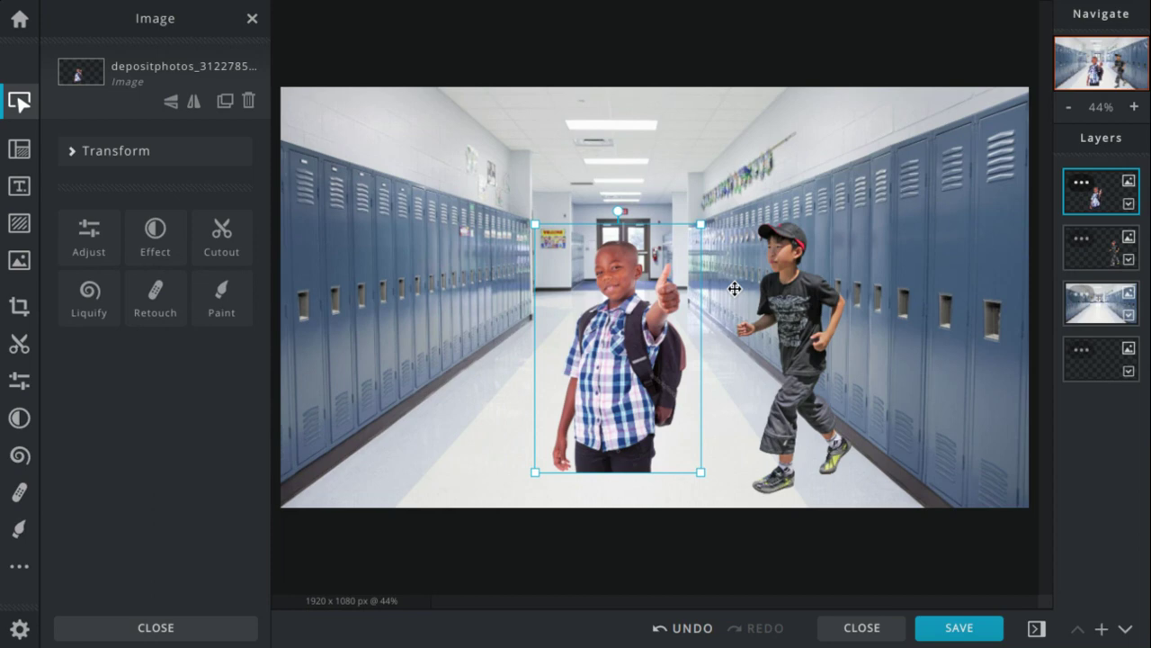
{"action": "left_click_drag", "start_coordinate": [636, 415], "coordinate": [632, 415]}
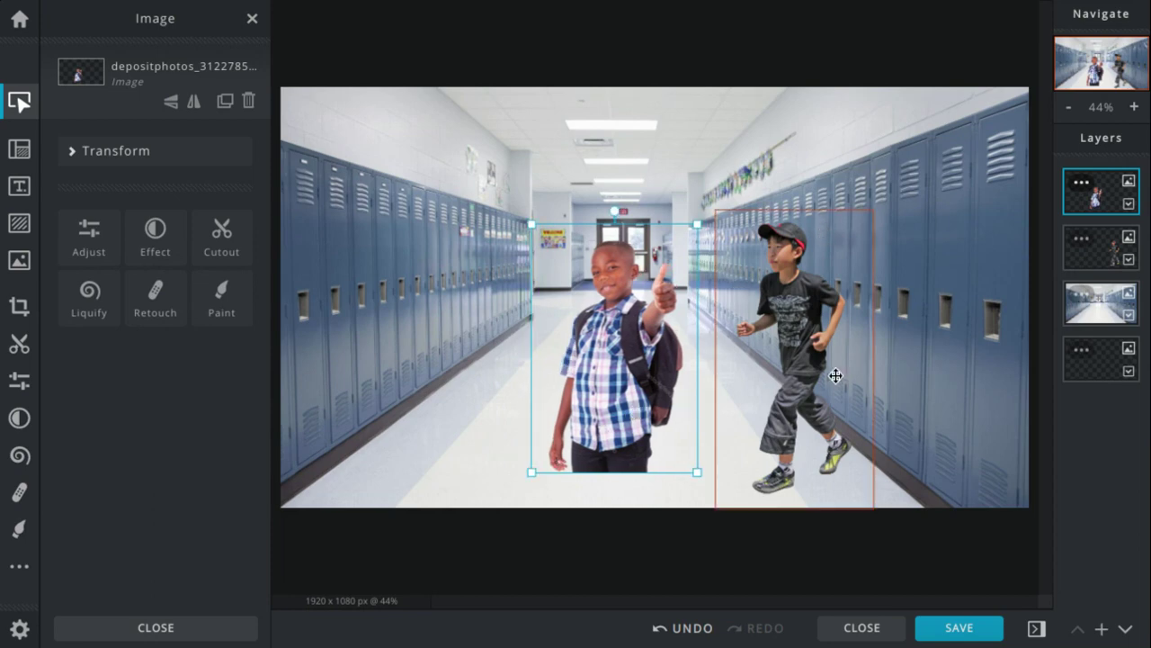
{"action": "left_click", "coordinate": [834, 375]}
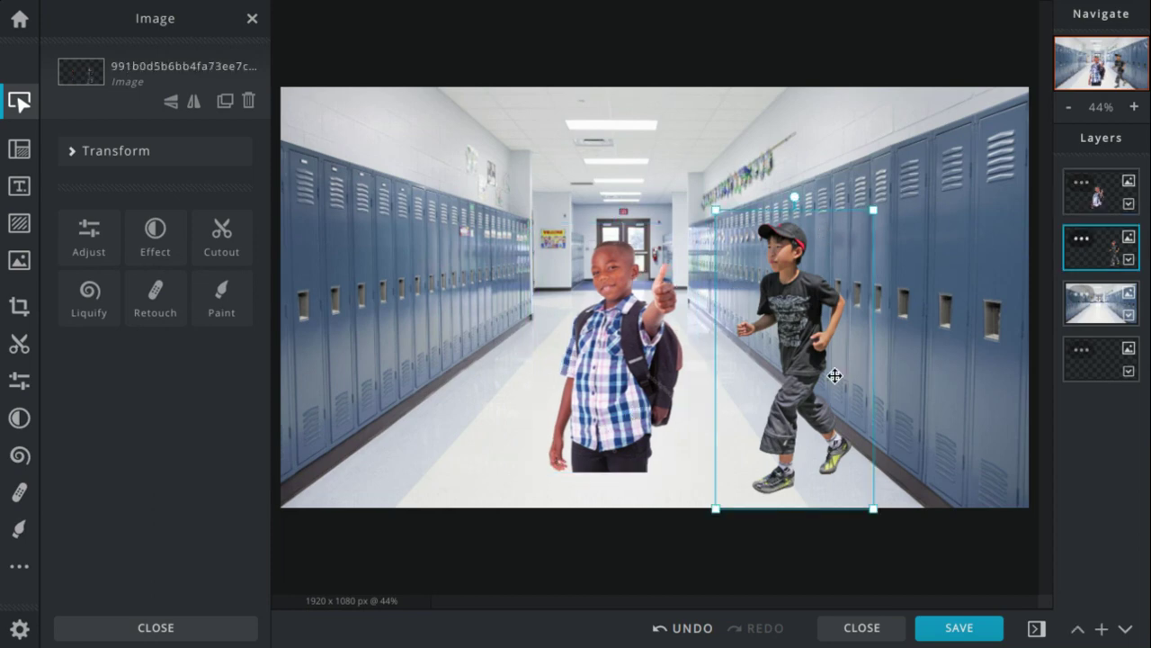
Move the thumbs-up boy back up and left of the hallway's centre, and the running boy slightly right
{"action": "left_click", "coordinate": [585, 371]}
{"action": "left_click_drag", "start_coordinate": [585, 371], "coordinate": [566, 358]}
{"action": "left_click", "coordinate": [746, 309]}
{"action": "left_click", "coordinate": [797, 347]}
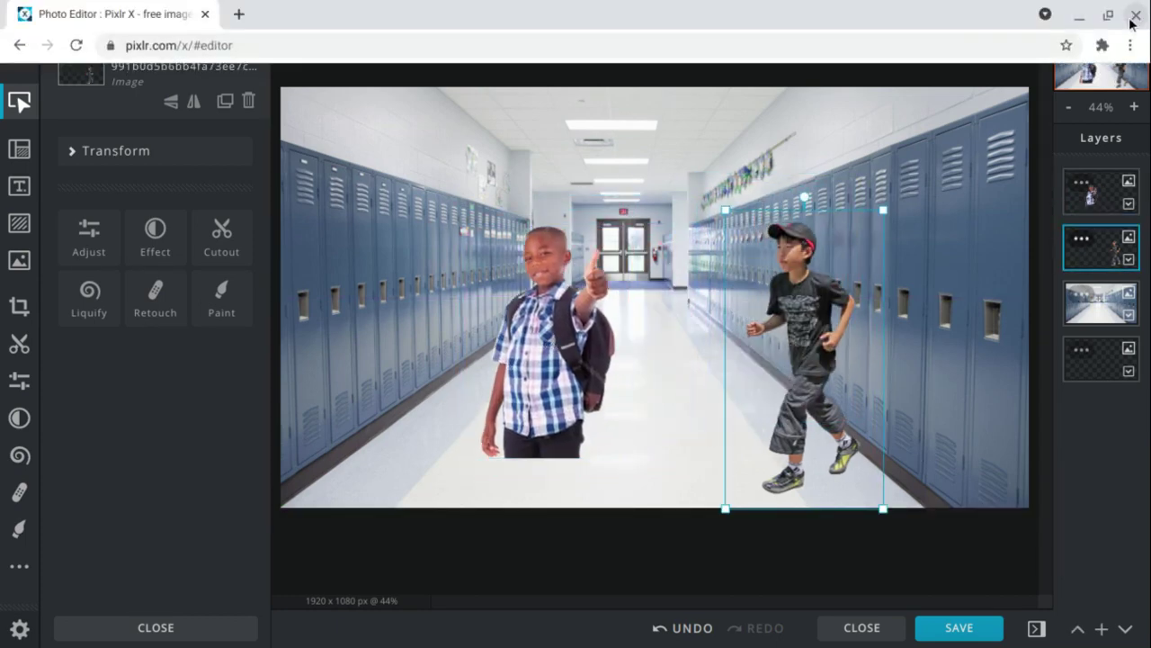
{"action": "left_click", "coordinate": [646, 222]}
{"action": "left_click", "coordinate": [540, 360]}
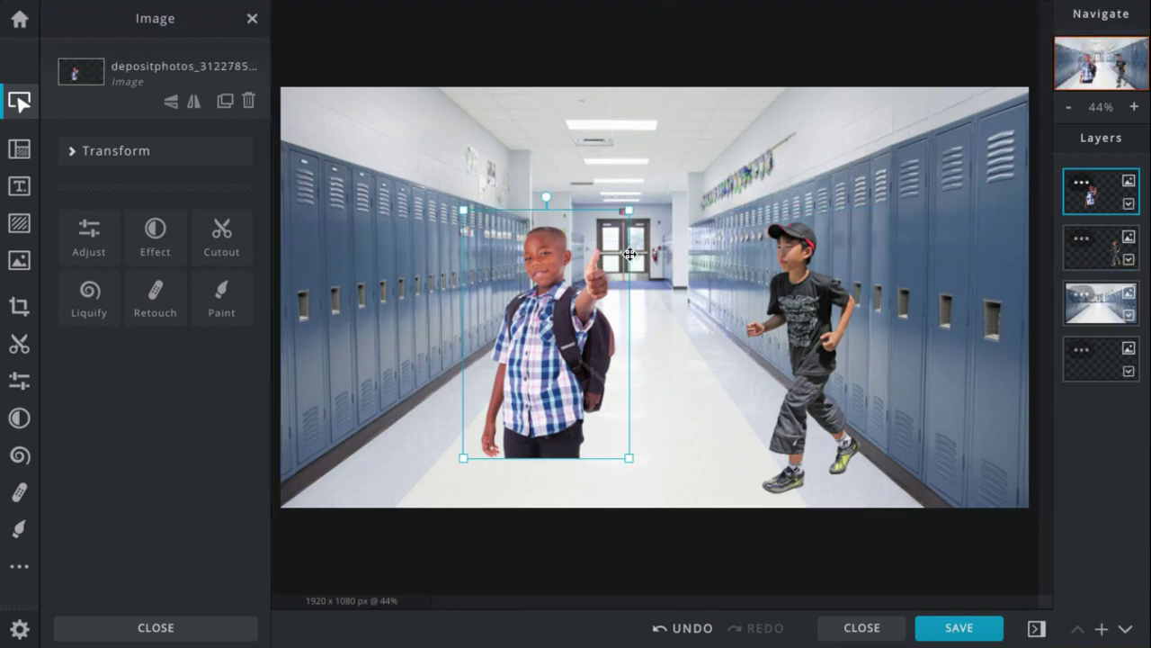
{"action": "left_click", "coordinate": [889, 293]}
{"action": "left_click", "coordinate": [866, 294]}
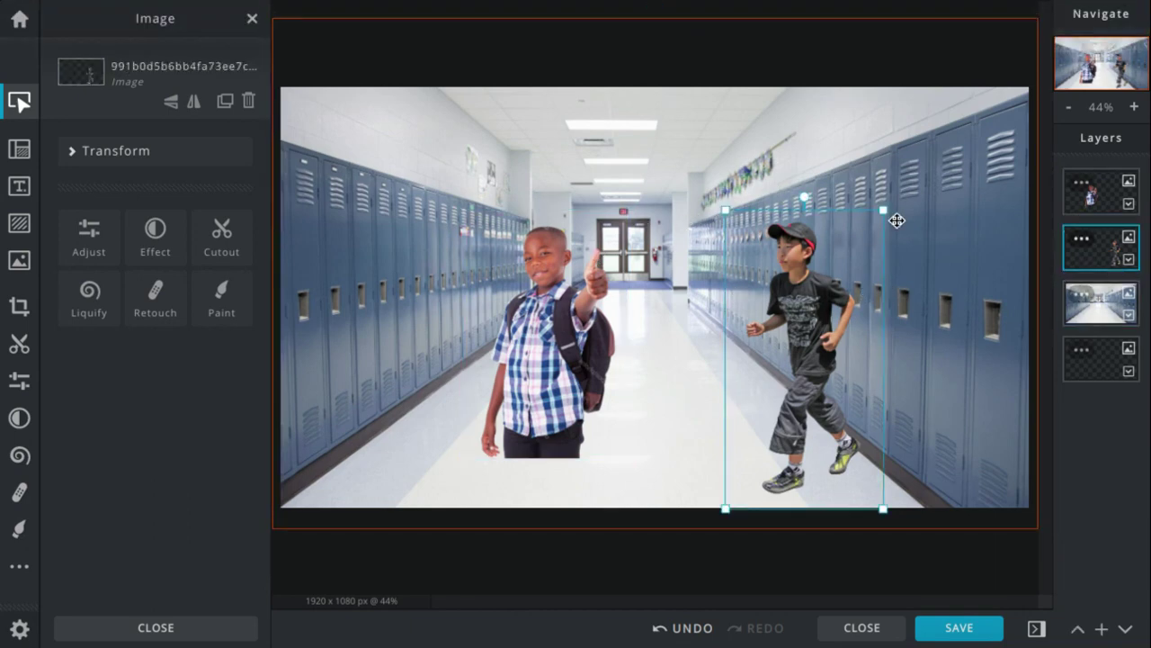
{"action": "left_click", "coordinate": [1101, 47]}
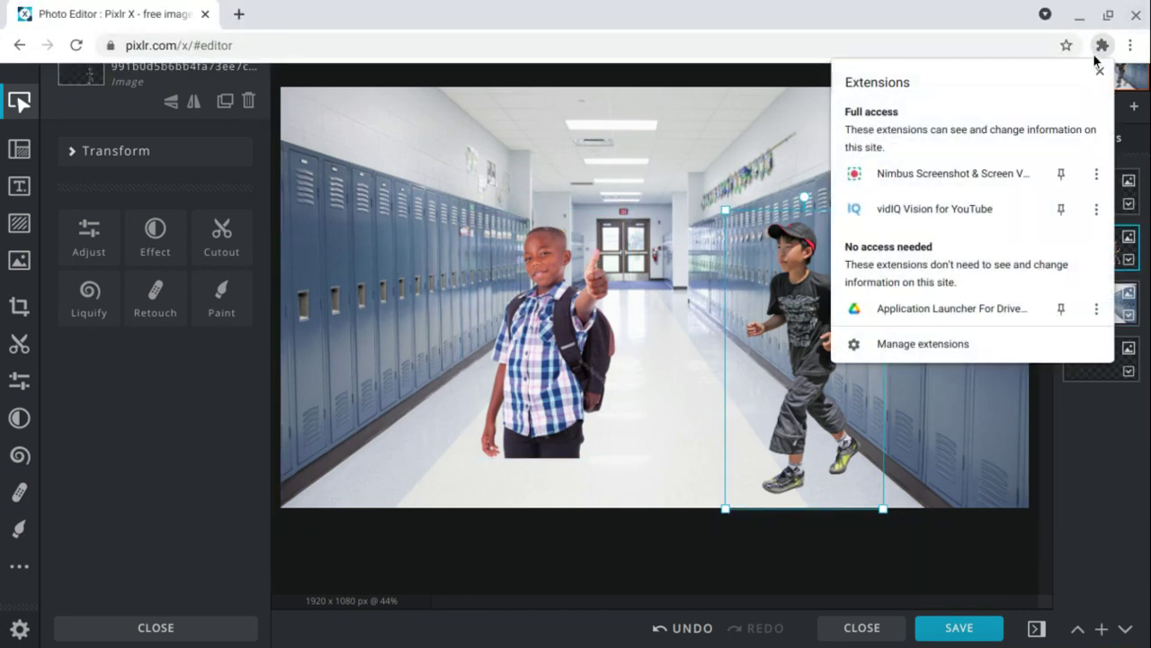
{"action": "left_click", "coordinate": [963, 159]}
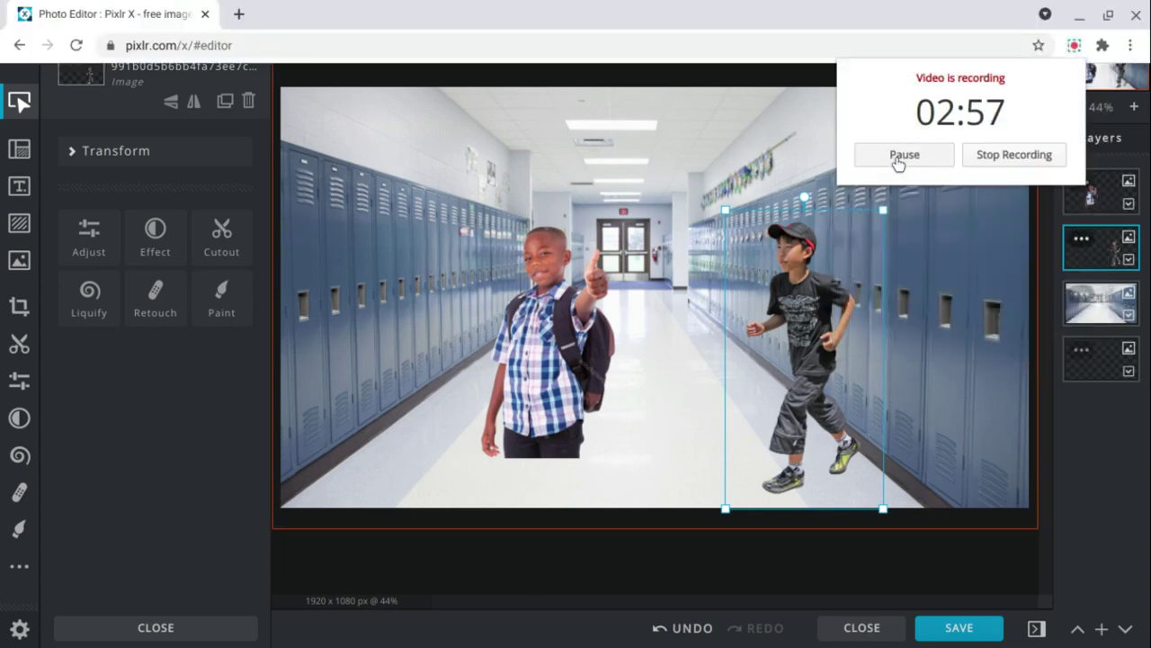
Paste the kicking taekwondo boy over the right half of the hallway and shift the thumbs-up boy left
{"action": "key", "text": "ctrl+v"}
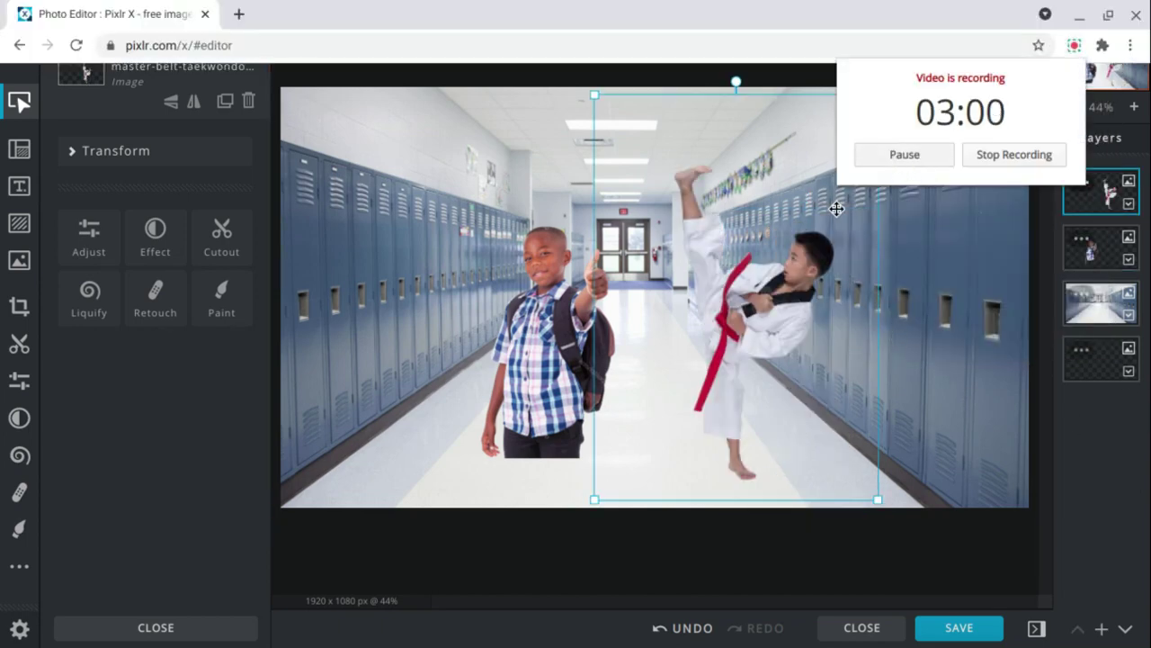
{"action": "left_click_drag", "start_coordinate": [519, 277], "coordinate": [475, 277]}
{"action": "left_click", "coordinate": [743, 270]}
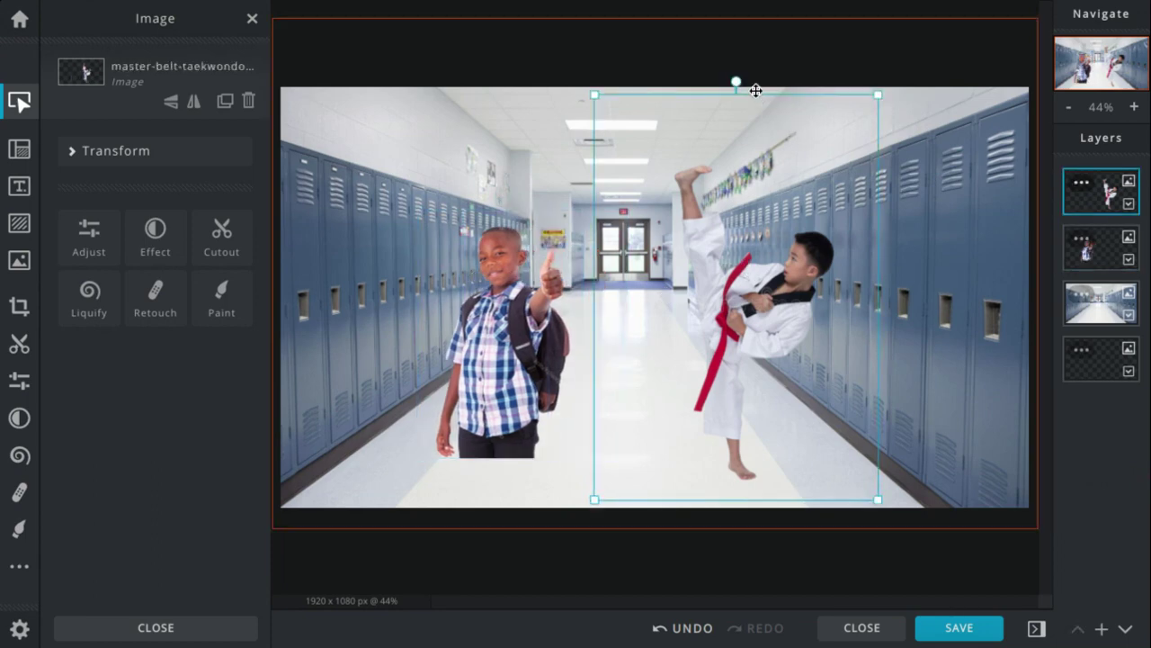
Rotate the taekwondo boy counterclockwise and place him so his foot reaches the thumbs-up boy's face
{"action": "left_click_drag", "start_coordinate": [710, 96], "coordinate": [547, 216]}
{"action": "left_click_drag", "start_coordinate": [681, 309], "coordinate": [585, 294]}
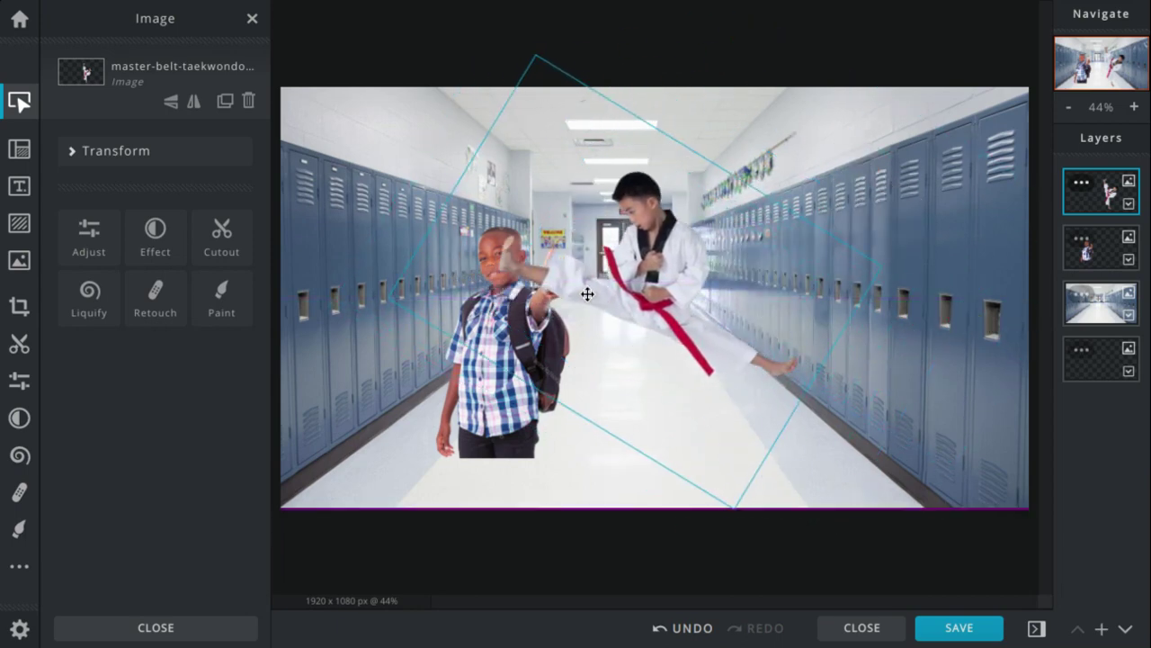
Move the thumbs-up boy against the left-hand lockers and lower the taekwondo boy beside the right-hand lockers
{"action": "left_click", "coordinate": [482, 402]}
{"action": "left_click_drag", "start_coordinate": [481, 370], "coordinate": [203, 370]}
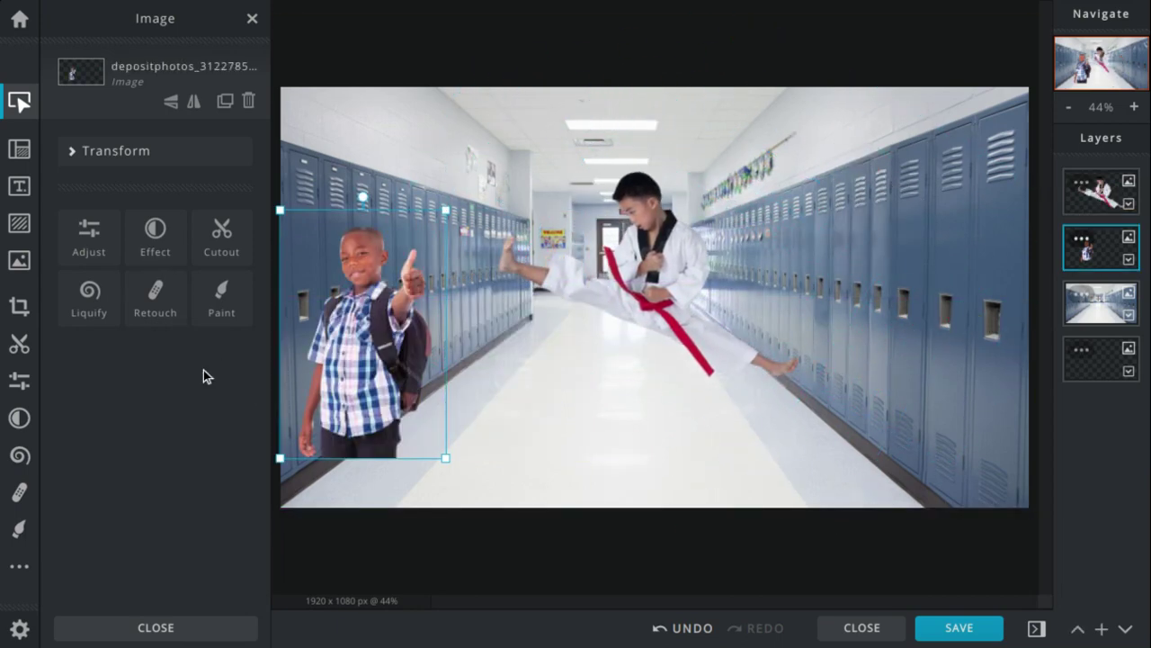
{"action": "left_click", "coordinate": [654, 298]}
{"action": "left_click_drag", "start_coordinate": [737, 308], "coordinate": [812, 365]}
Rotate the thumbs-up boy clockwise until he lies sideways and place him on the left part of the hallway floor
{"action": "left_click", "coordinate": [357, 226]}
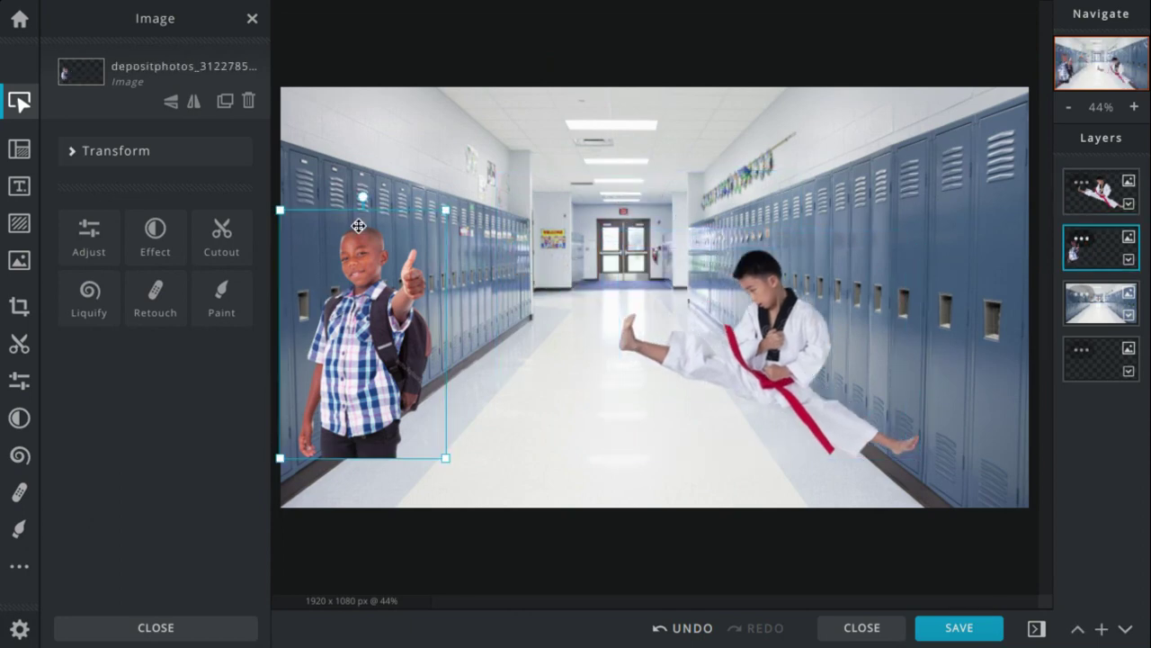
{"action": "left_click_drag", "start_coordinate": [363, 196], "coordinate": [519, 353]}
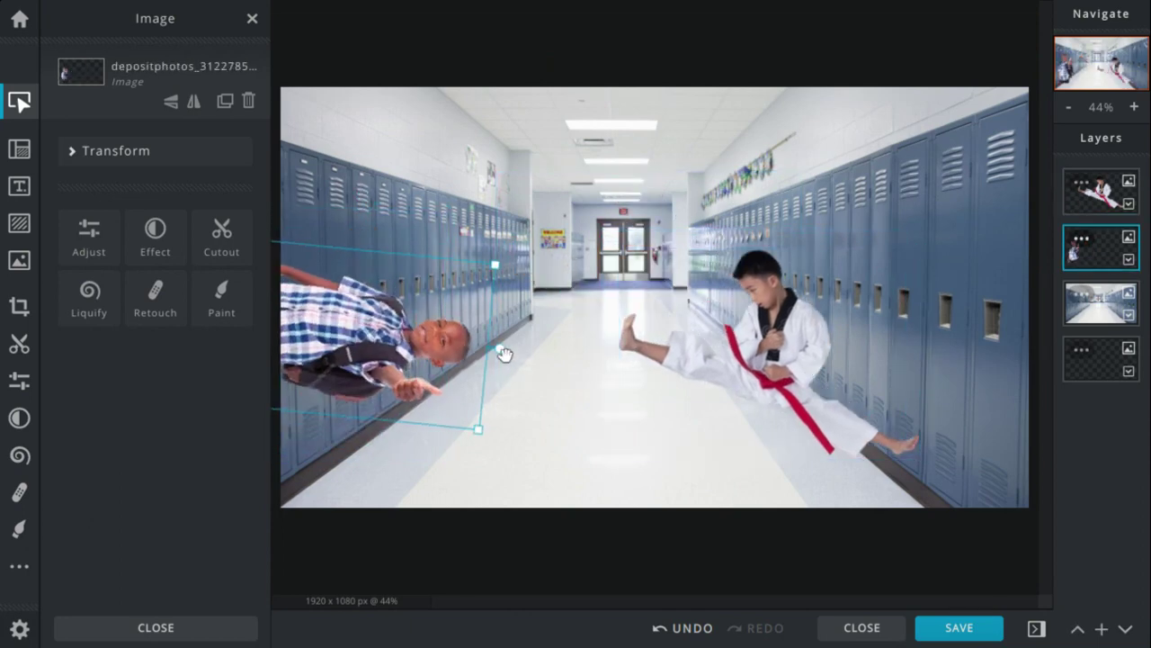
{"action": "left_click_drag", "start_coordinate": [334, 348], "coordinate": [456, 399]}
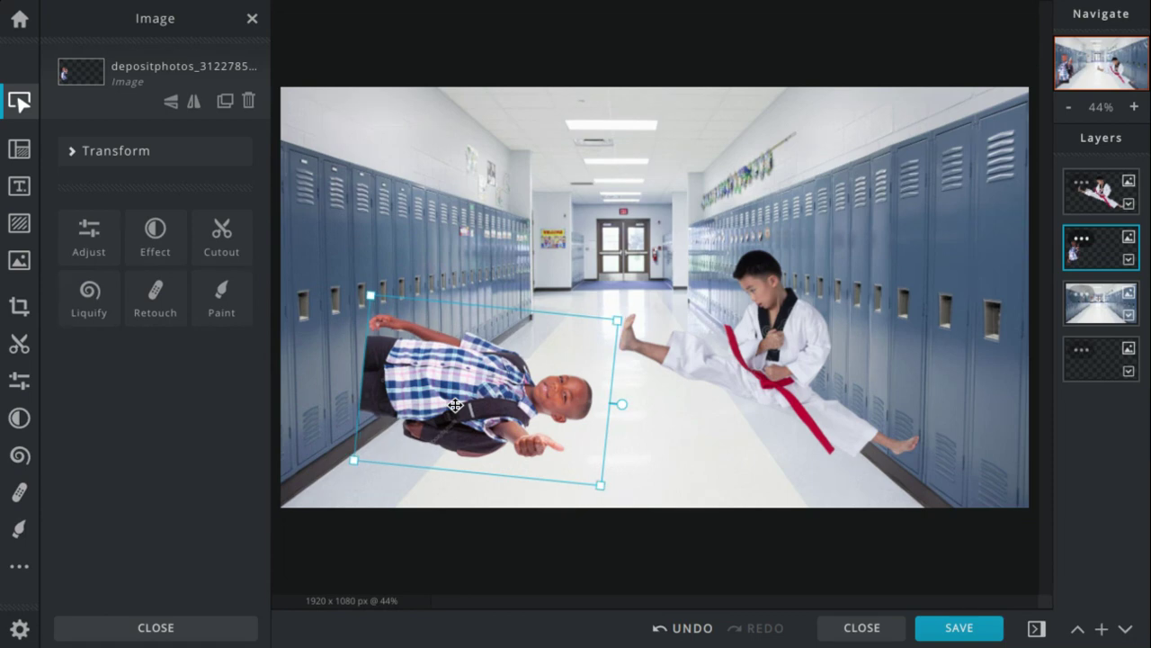
Nudge the taekwondo boy slightly left, then remove him from the hallway scene
{"action": "left_click", "coordinate": [719, 318]}
{"action": "mouse_move", "coordinate": [719, 317]}
{"action": "left_mouse_down"}
{"action": "mouse_move", "coordinate": [686, 305]}
{"action": "mouse_move", "coordinate": [721, 319]}
{"action": "left_mouse_up"}
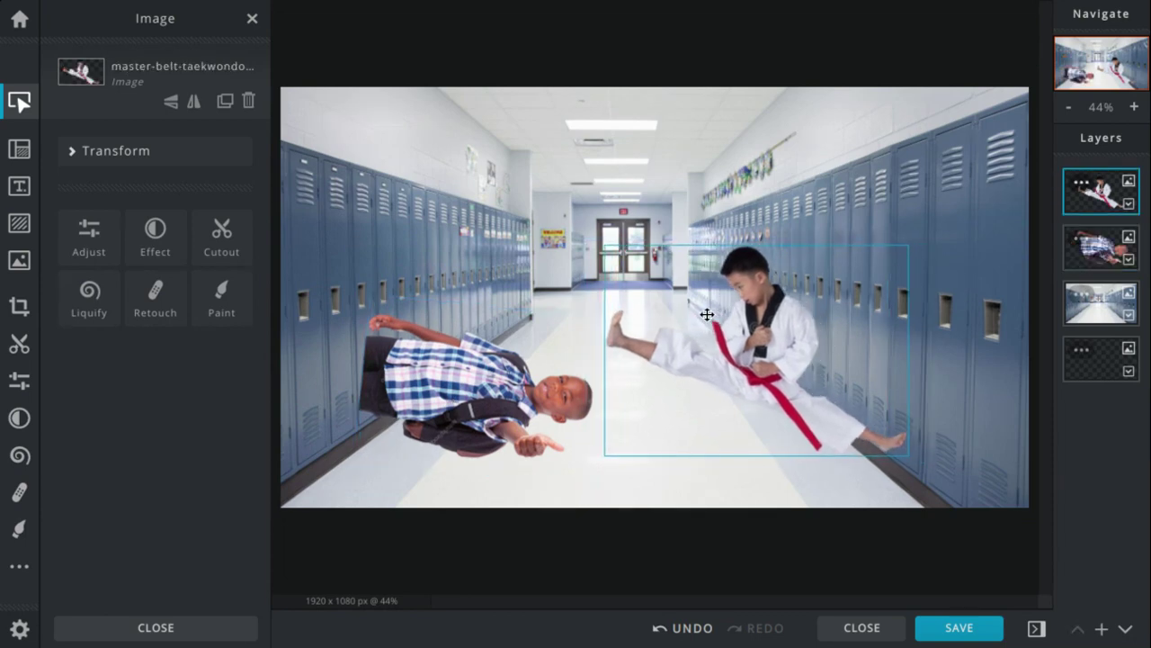
{"action": "left_click_drag", "start_coordinate": [706, 314], "coordinate": [699, 319]}
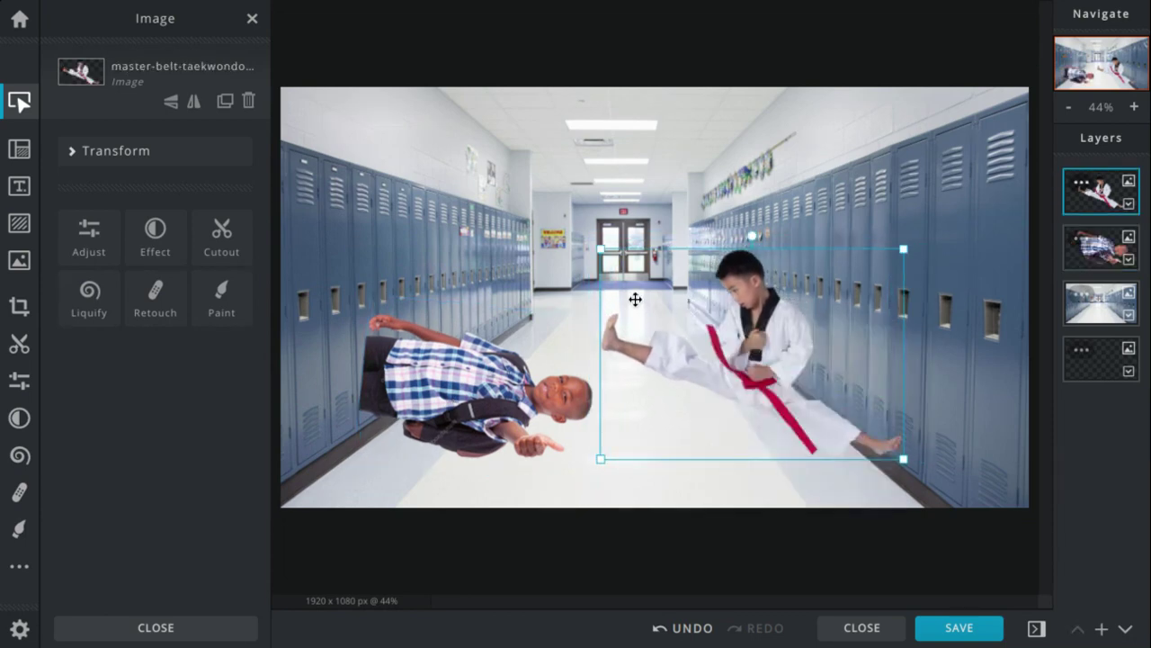
{"action": "left_click_drag", "start_coordinate": [635, 299], "coordinate": [628, 593]}
{"action": "key", "text": "Delete"}
{"action": "key", "text": "F11"}
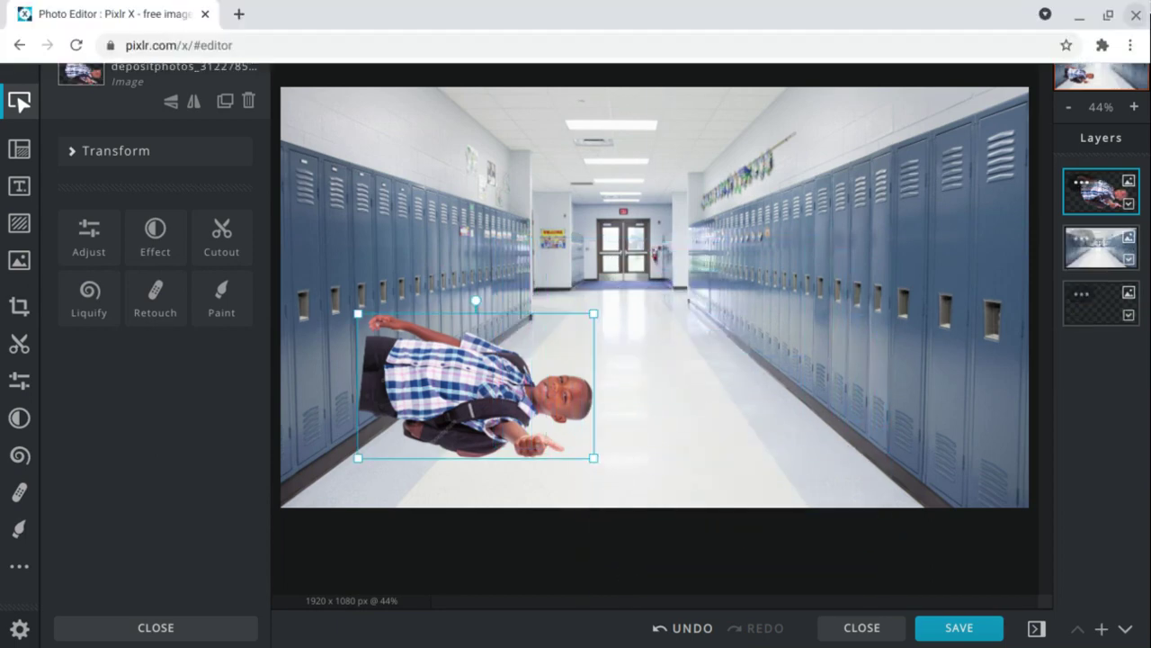
{"action": "left_click", "coordinate": [1101, 45]}
{"action": "key", "text": "F11"}
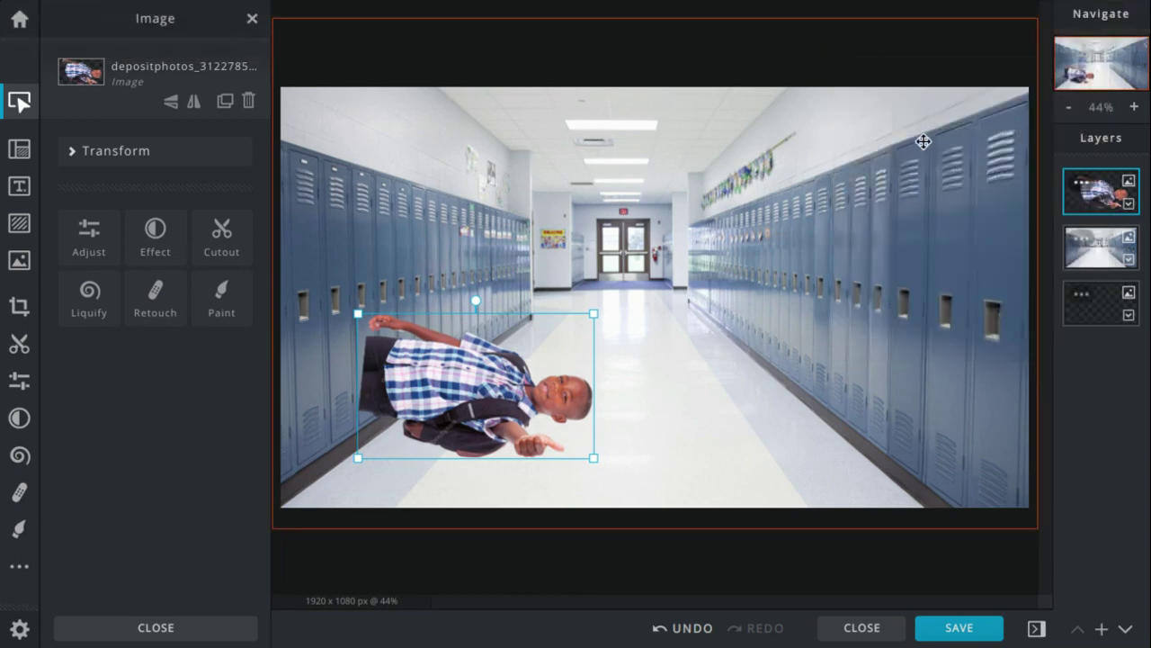
{"action": "key", "text": "F11"}
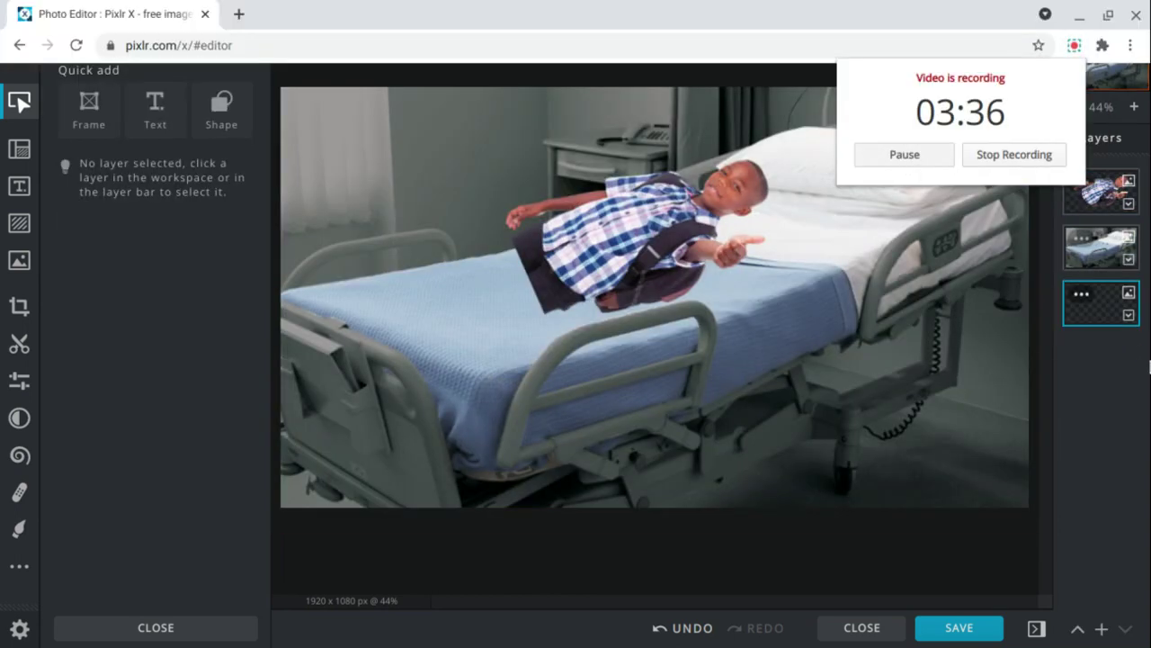
{"action": "key", "text": "F11"}
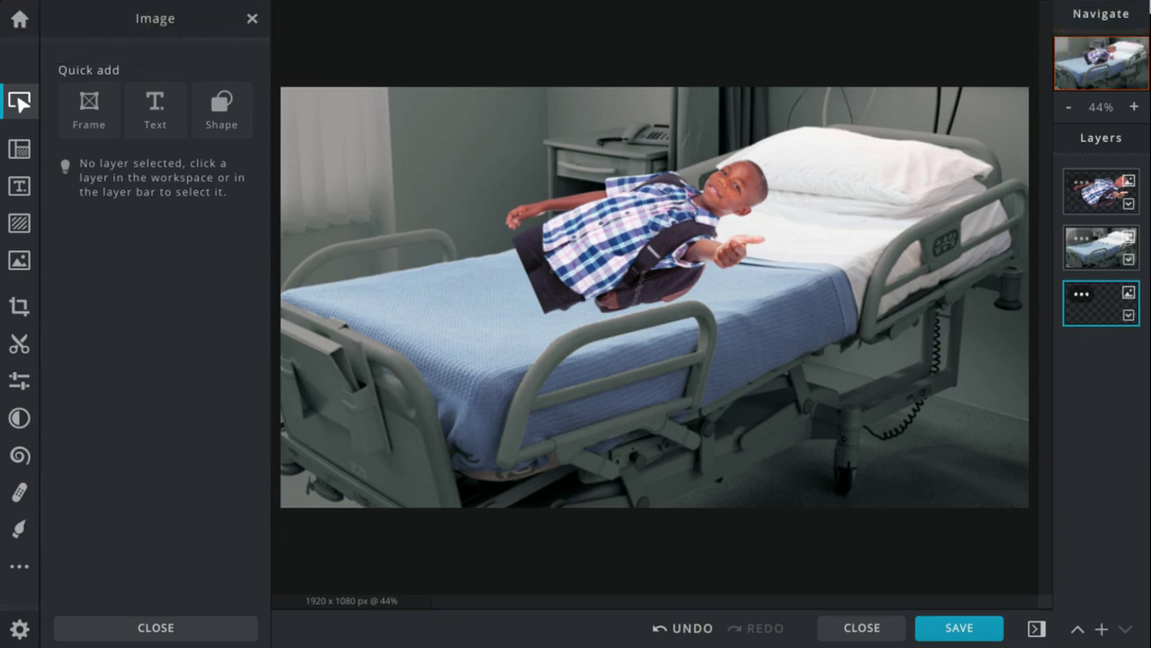
{"action": "left_click", "coordinate": [1105, 44]}
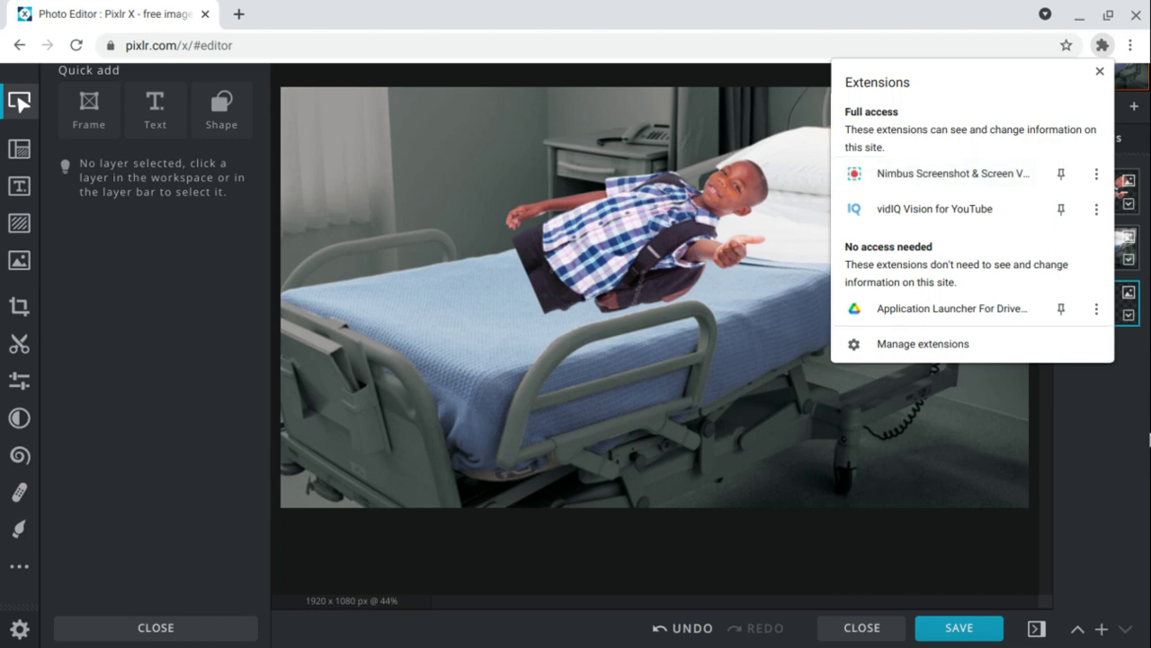
{"action": "left_click", "coordinate": [1148, 440]}
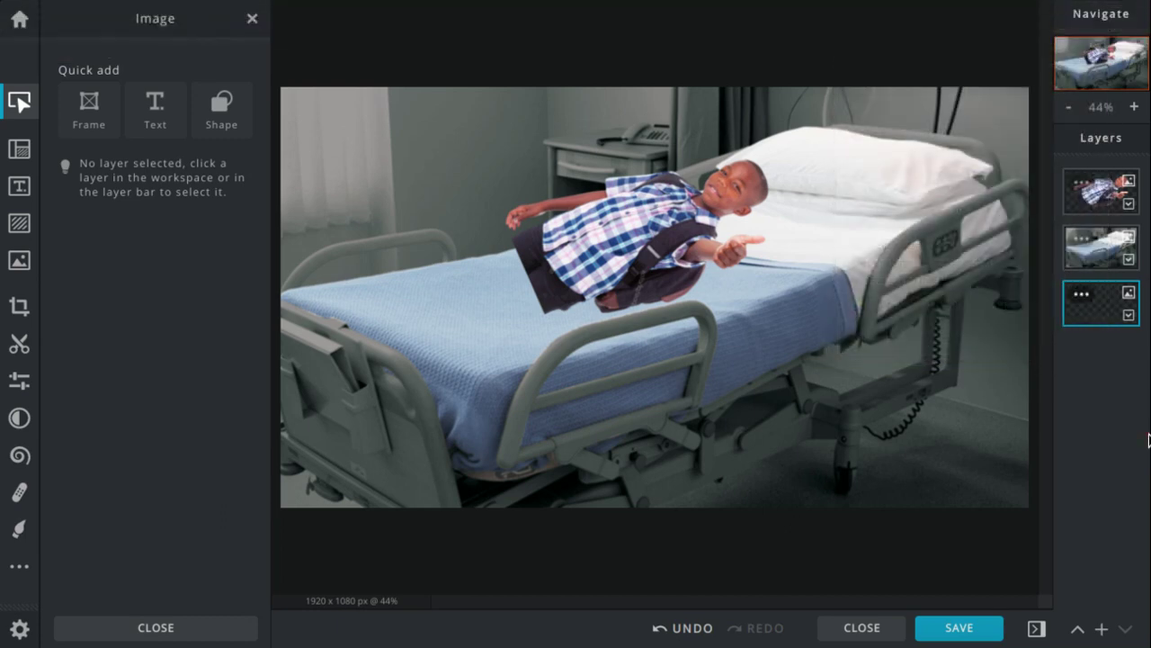
Dismiss the premium advertisement, select the empty base layer and close the image settings to enlarge the hospital-bed scene
{"action": "left_click", "coordinate": [252, 19]}
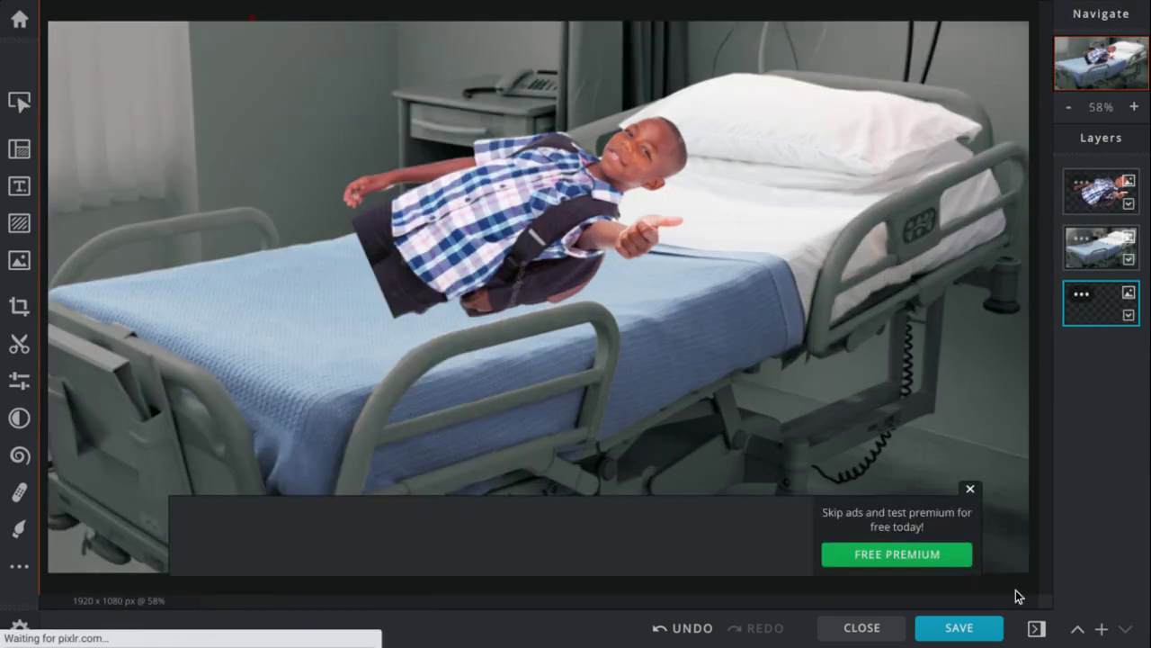
{"action": "left_click", "coordinate": [970, 487]}
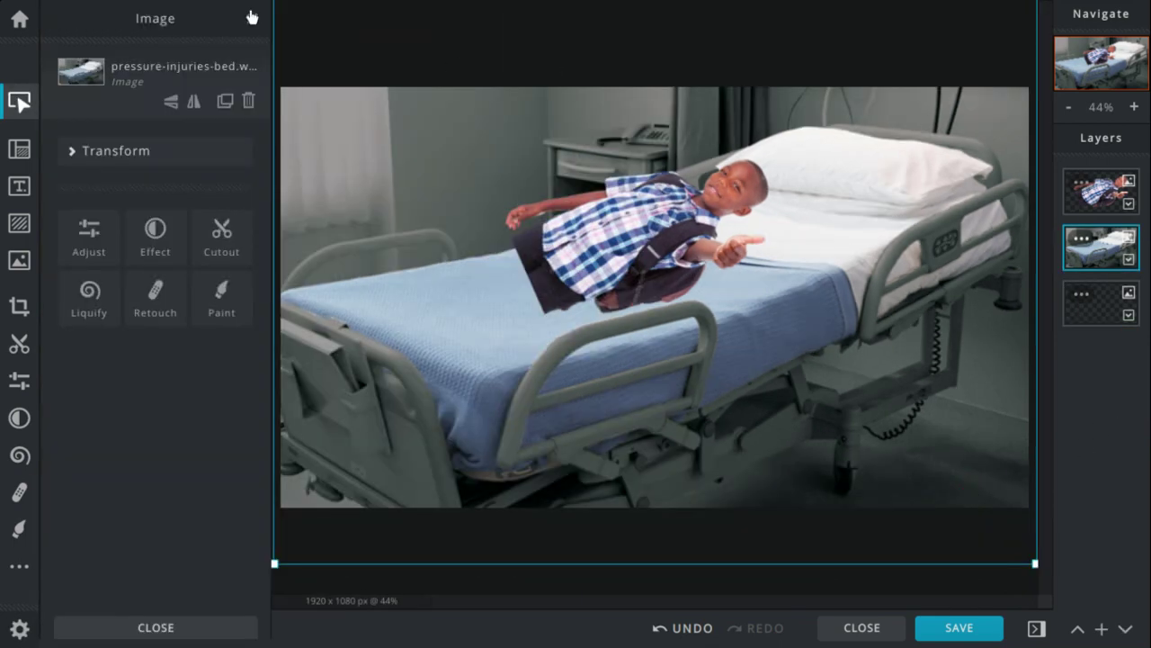
{"action": "left_click", "coordinate": [1089, 319]}
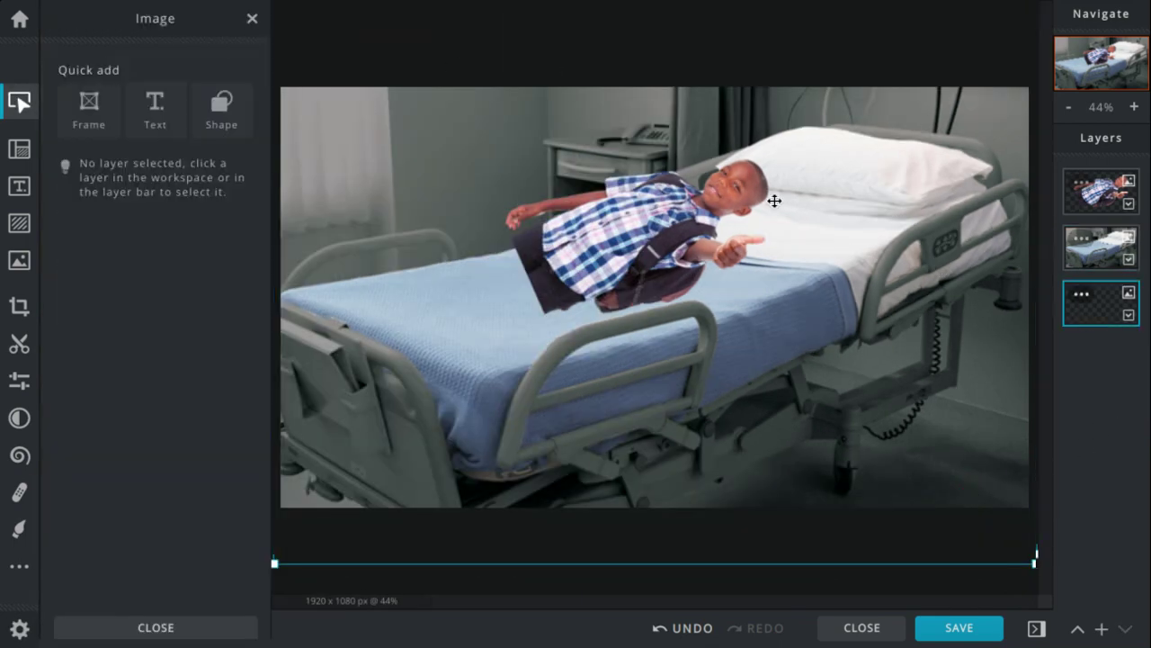
{"action": "left_click", "coordinate": [252, 18]}
{"action": "mouse_move", "coordinate": [1128, 7]}
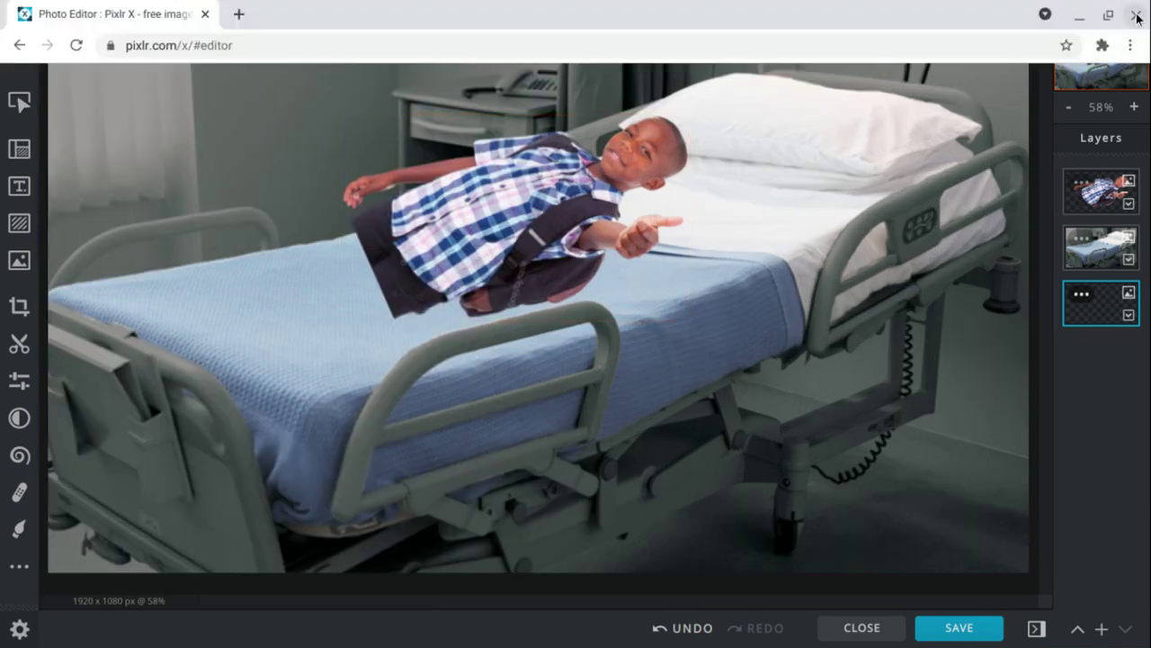